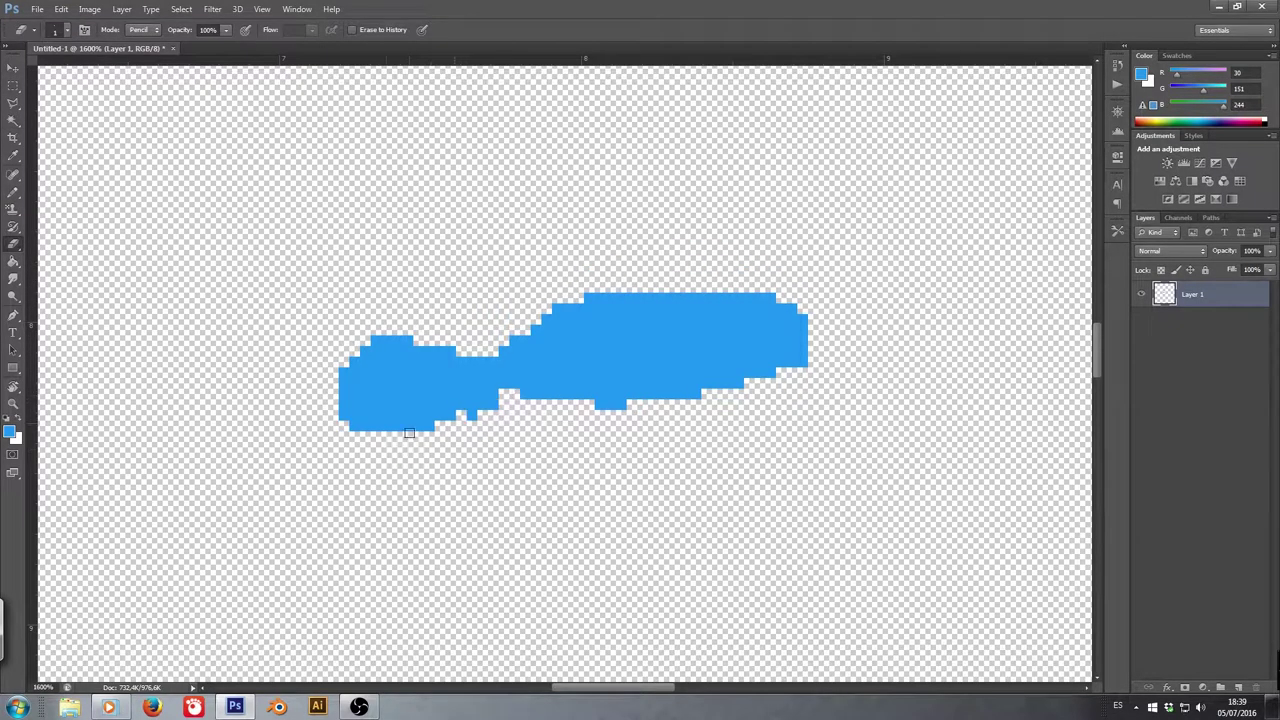
# - Erase the pond's ragged top edge and pencil a beige shoreline around the pond
pyautogui.moveTo(510, 348); pyautogui.dragTo(796, 310)
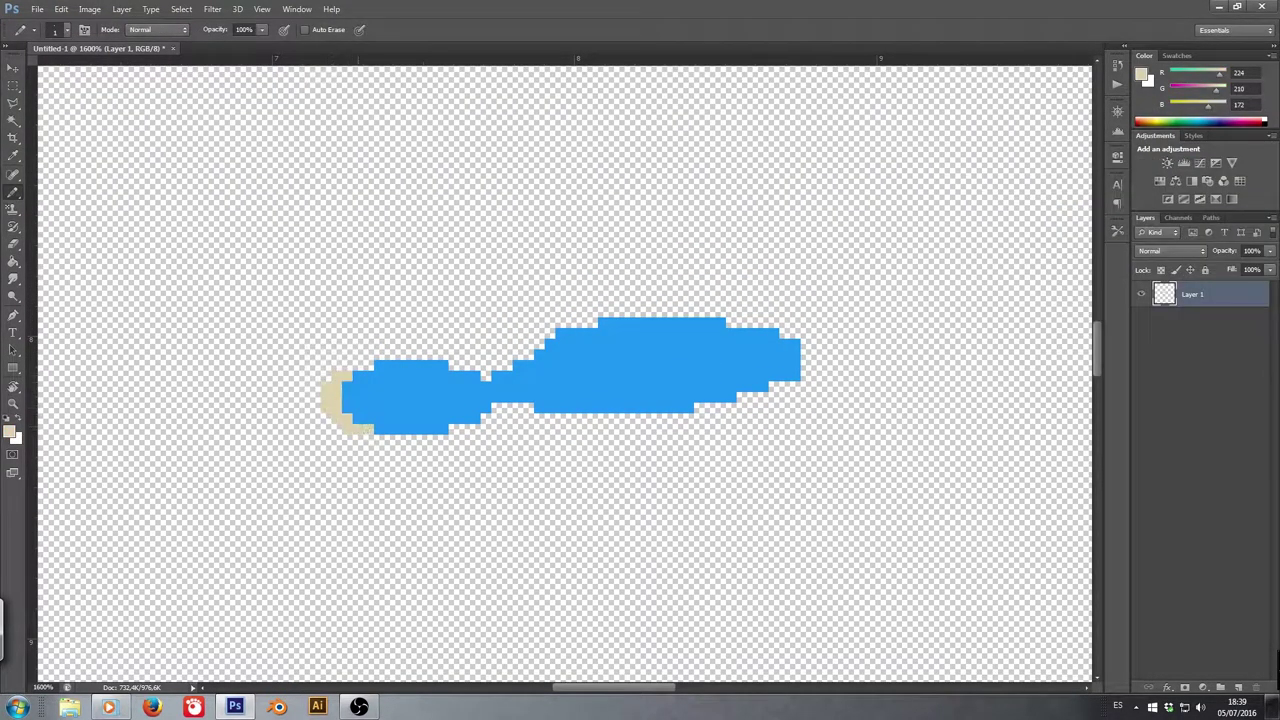
pyautogui.moveTo(352, 440)
pyautogui.mouseDown()
pyautogui.moveTo(470, 440)
pyautogui.moveTo(520, 415)
pyautogui.moveTo(690, 425)
pyautogui.moveTo(760, 405)
pyautogui.mouseUp()
pyautogui.press('e')
pyautogui.press('b')
pyautogui.moveTo(810, 345); pyautogui.dragTo(785, 395)
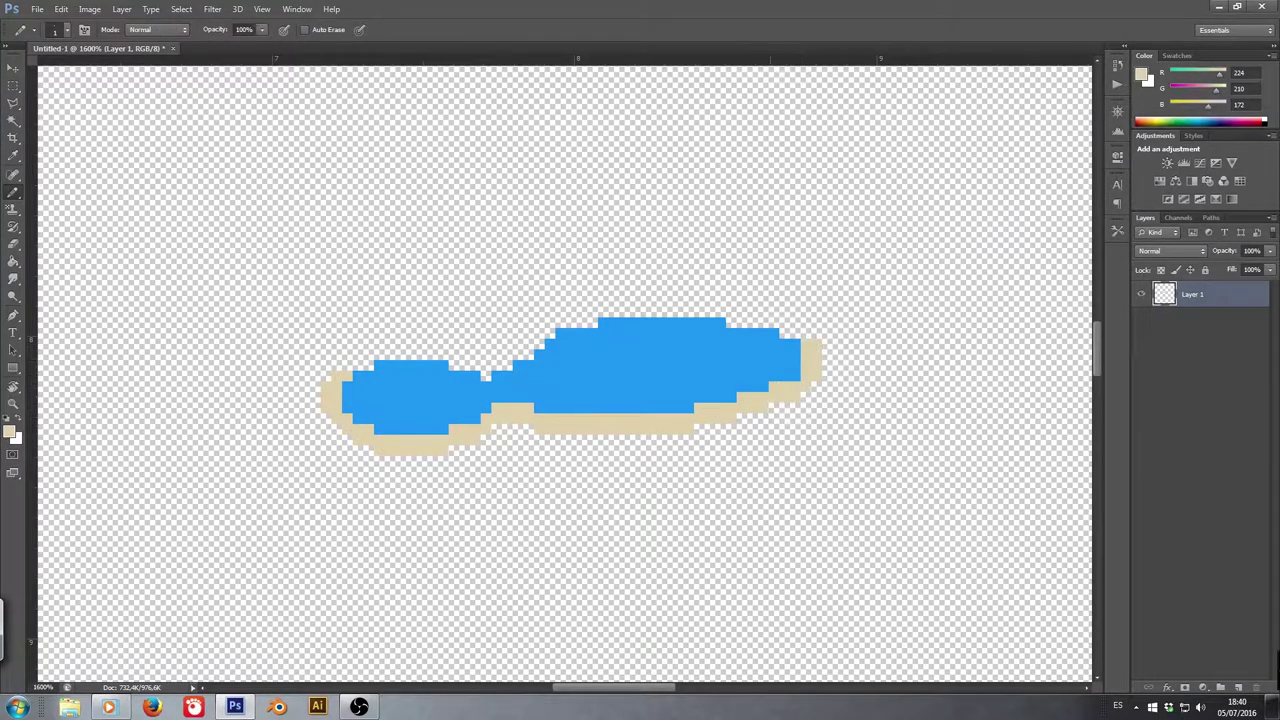
pyautogui.moveTo(728, 312); pyautogui.dragTo(557, 322)
pyautogui.moveTo(396, 353); pyautogui.dragTo(335, 375)
# - Select a rectangle around the pond and fill it green as grass
pyautogui.press('m')
pyautogui.moveTo(278, 253); pyautogui.dragTo(864, 497)
pyautogui.press('i')
pyautogui.click(10, 432)
pyautogui.press('Return')
pyautogui.hotkey('alt', 'BackSpace')
pyautogui.hotkey('ctrl', 'd')
pyautogui.press('b')
pyautogui.moveTo(473, 318); pyautogui.dragTo(473, 276)
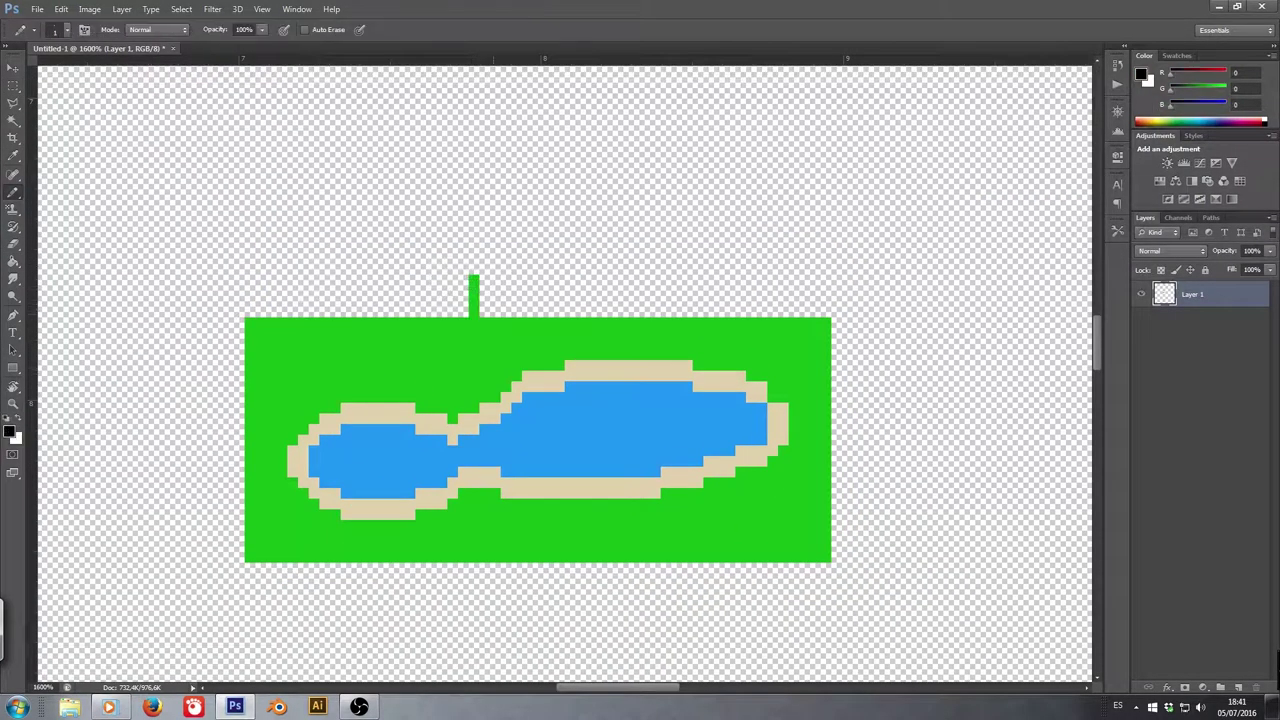
# - Pencil the black house outline with a pitched roof, porch and window dash
pyautogui.moveTo(633, 258); pyautogui.dragTo(440, 288)
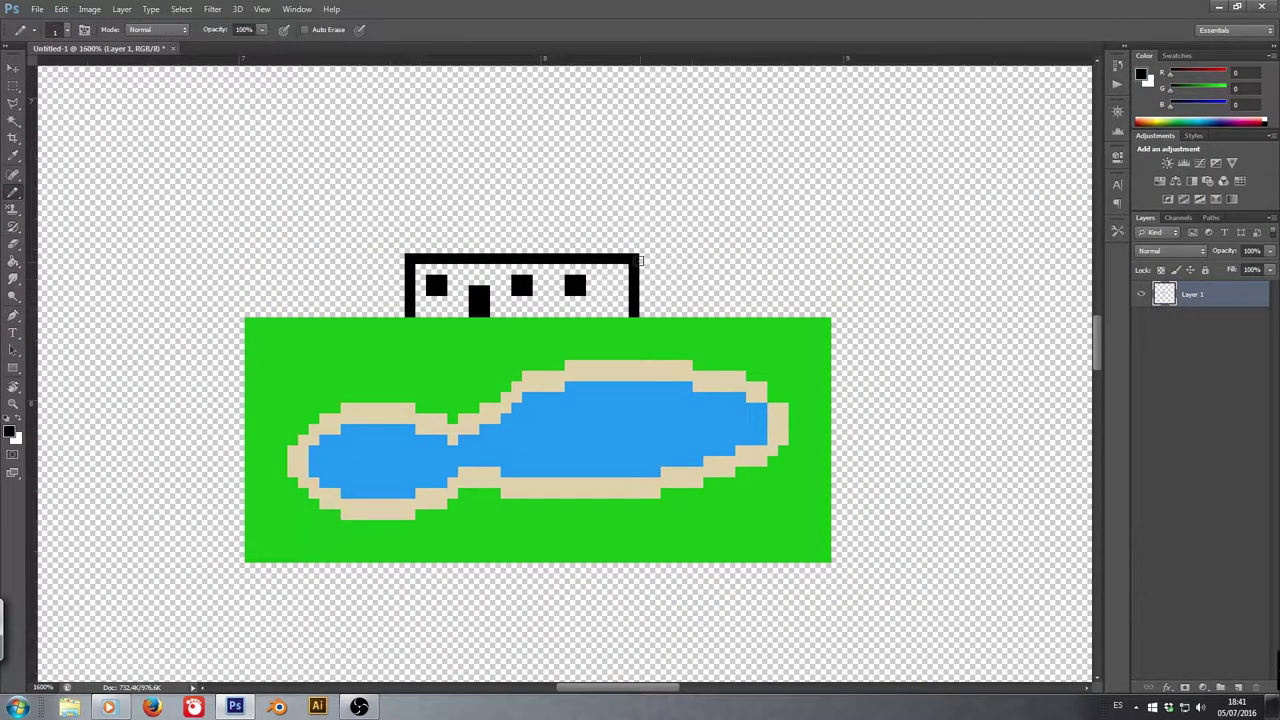
pyautogui.moveTo(640, 259); pyautogui.dragTo(785, 259)
pyautogui.moveTo(612, 240)
pyautogui.mouseDown()
pyautogui.moveTo(557, 225)
pyautogui.moveTo(471, 229)
pyautogui.moveTo(445, 290)
pyautogui.moveTo(356, 292)
pyautogui.moveTo(368, 352)
pyautogui.moveTo(684, 234)
pyautogui.mouseUp()
pyautogui.press('e')
pyautogui.moveTo(812, 288); pyautogui.dragTo(750, 234)
pyautogui.press('b')
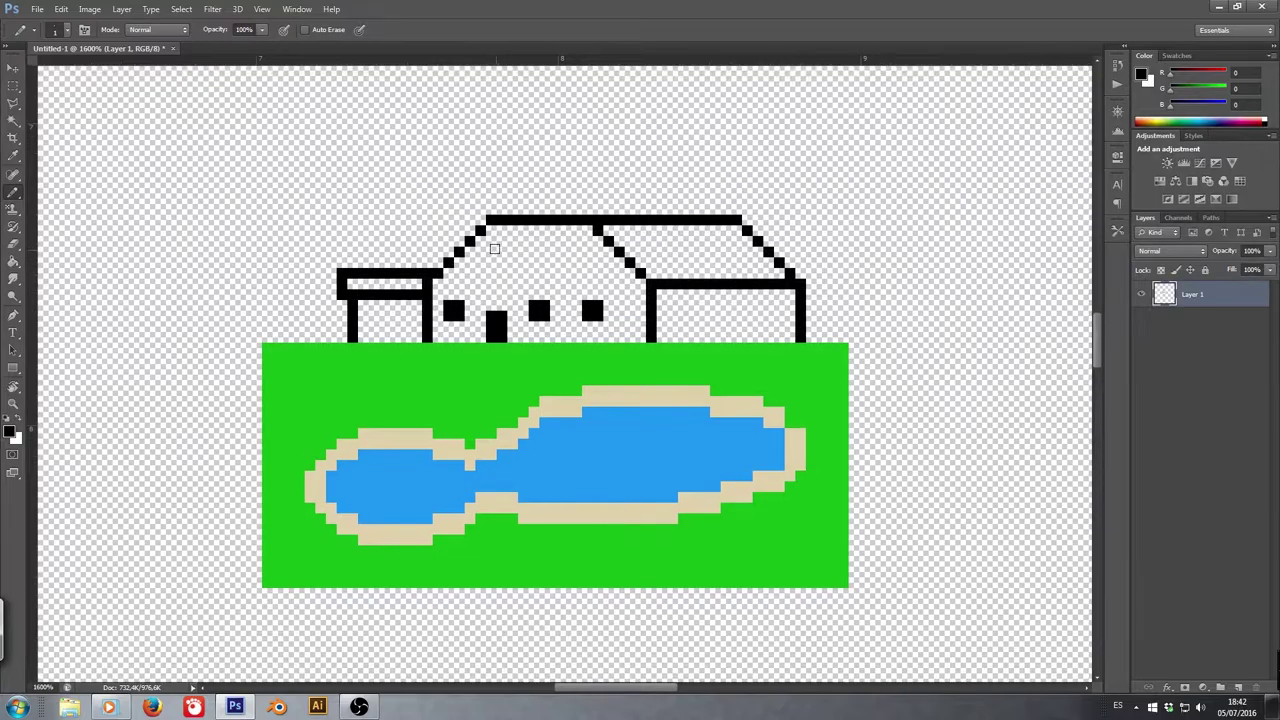
pyautogui.click(496, 251)
# - Place four light grey stepping-stone pixels on the grass
pyautogui.moveTo(556, 290); pyautogui.dragTo(529, 266)
pyautogui.click(454, 355)
pyautogui.click(475, 355)
pyautogui.click(432, 366)
pyautogui.click(454, 387)
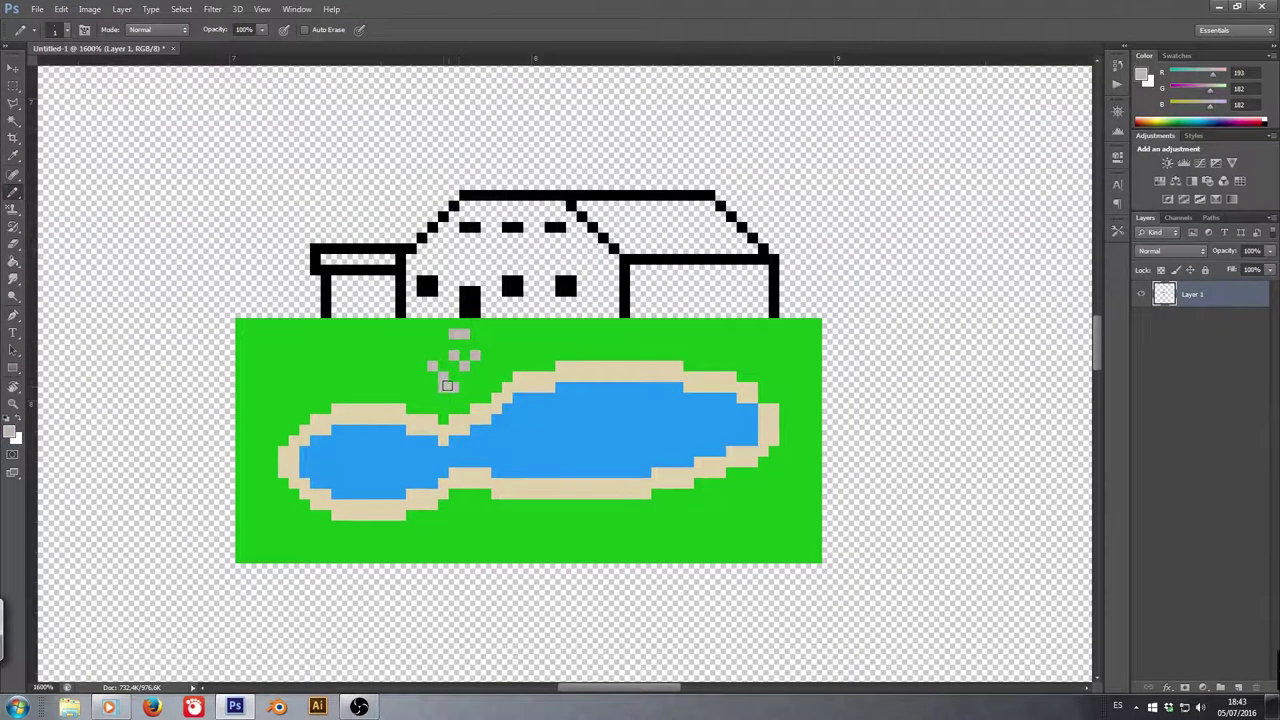
pyautogui.press('d')
# - Draw the garage roof line and a grey-filled car inside the garage
pyautogui.moveTo(780, 259)
pyautogui.mouseDown()
pyautogui.moveTo(828, 259)
pyautogui.moveTo(848, 316)
pyautogui.mouseUp()
pyautogui.hotkey('ctrl', 'z')
pyautogui.moveTo(698, 279); pyautogui.dragTo(750, 315)
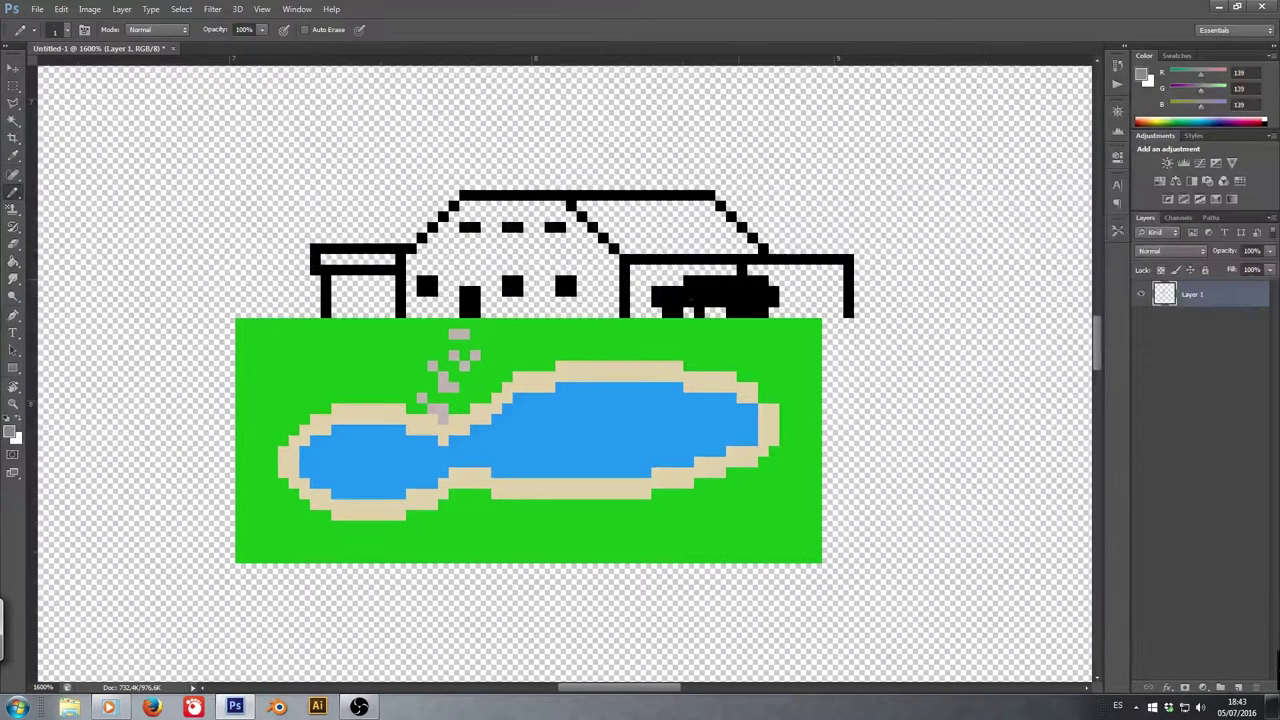
pyautogui.press('g')
pyautogui.click(748, 304)
pyautogui.press('b')
pyautogui.moveTo(754, 290); pyautogui.dragTo(743, 280)
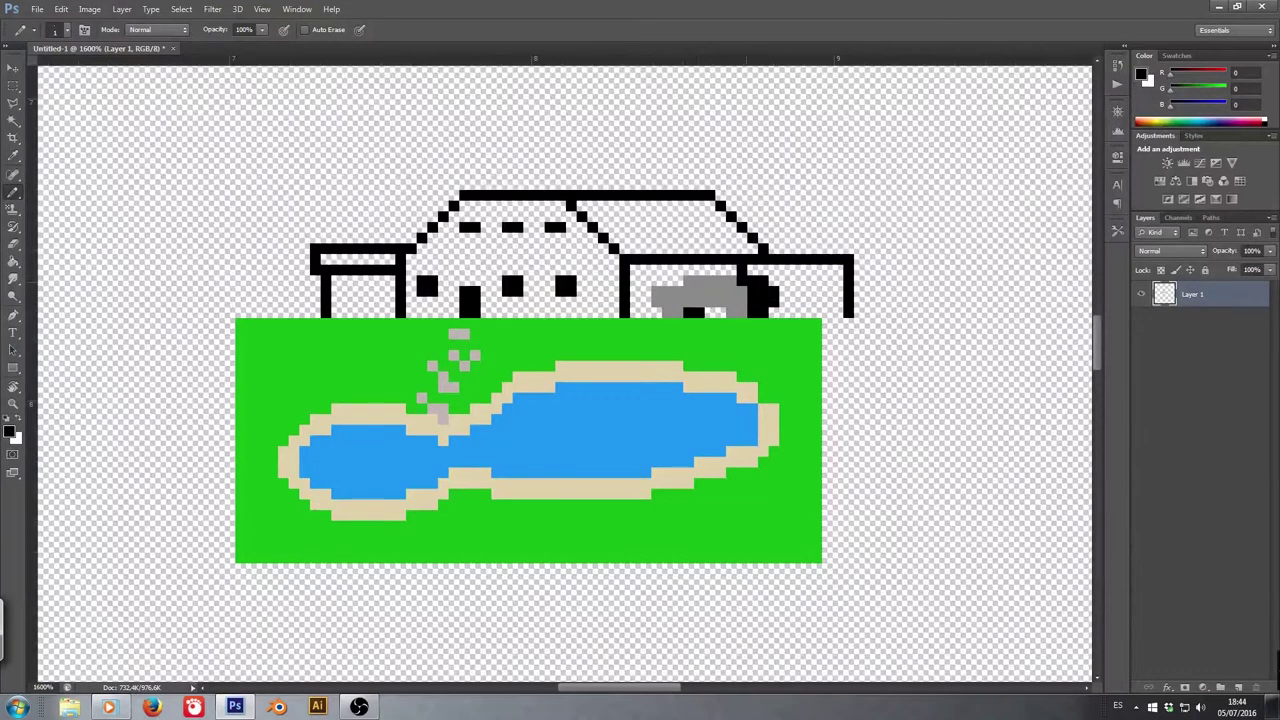
# - Try erasing the house's windows and door, then undo to restore them
pyautogui.moveTo(469, 300); pyautogui.dragTo(518, 286)
pyautogui.press('e')
pyautogui.press('b')
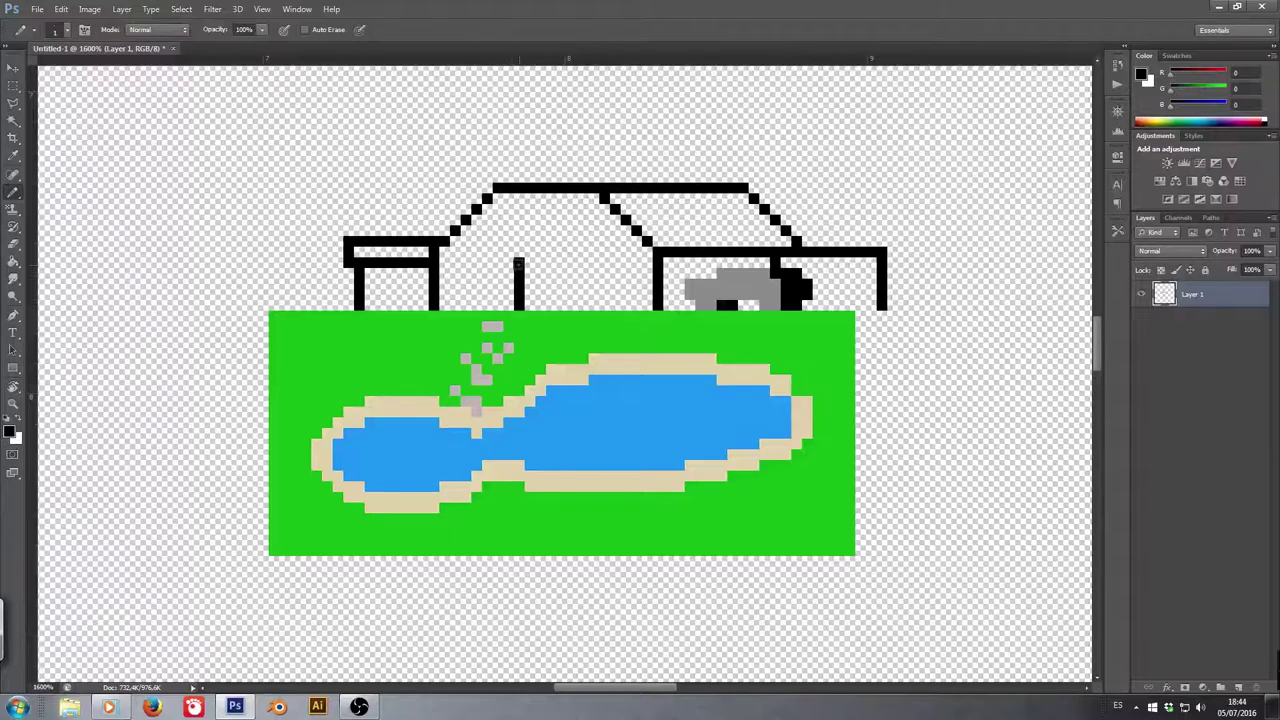
pyautogui.hotkey('ctrl', 'alt', 'z')
pyautogui.hotkey('ctrl', 'alt', 'z')
pyautogui.hotkey('ctrl', 'alt', 'z')
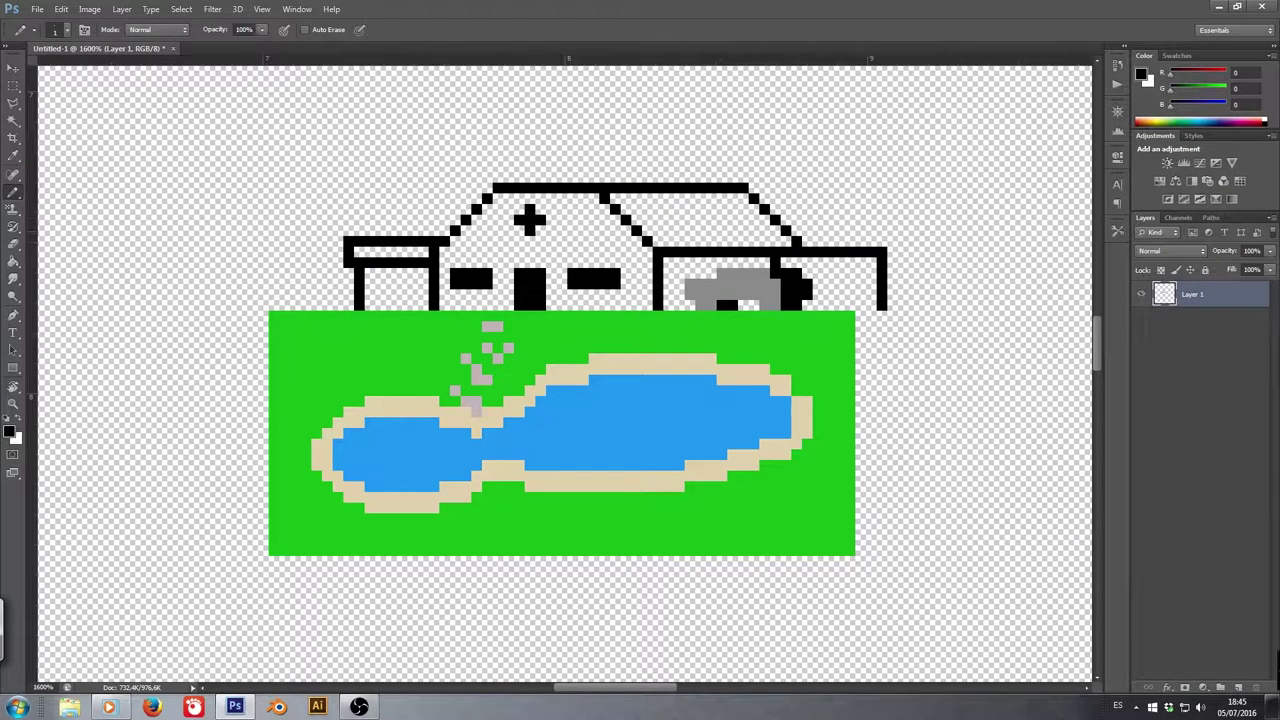
pyautogui.moveTo(540, 210); pyautogui.dragTo(522, 184)
pyautogui.press('m')
pyautogui.moveTo(252, 287); pyautogui.dragTo(908, 514)
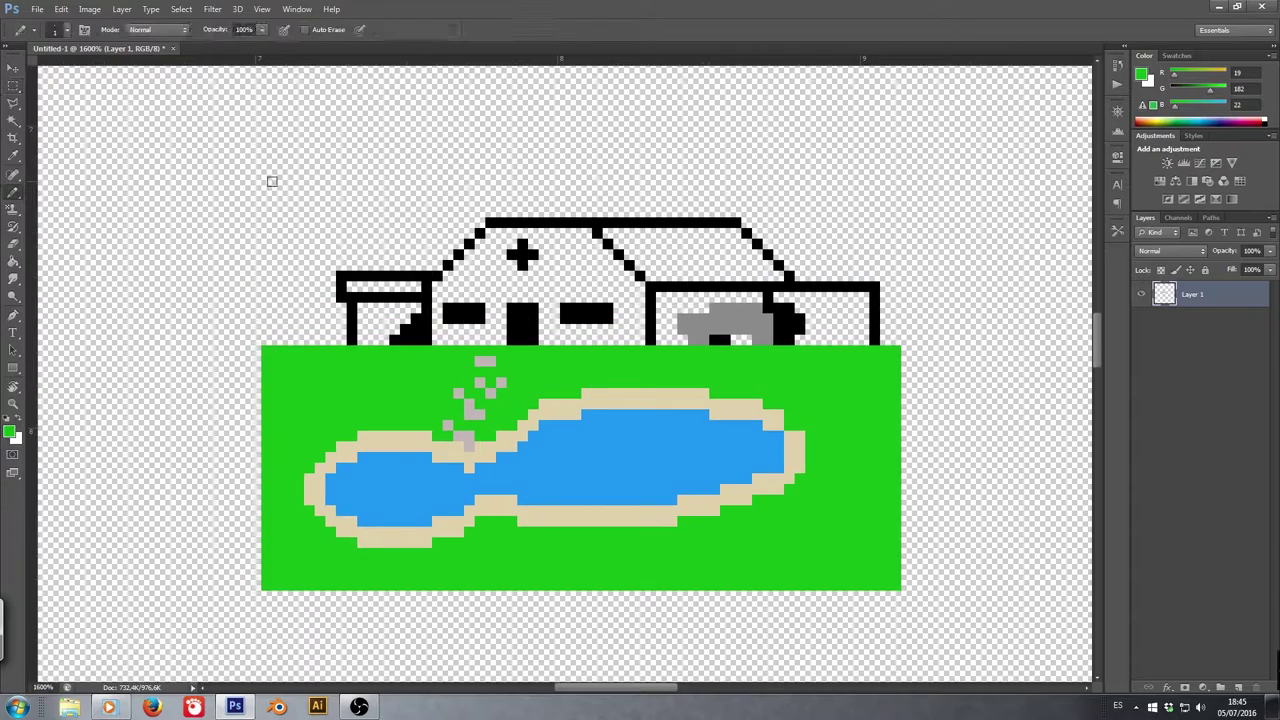
# - Select the sky around the house, excluding the outline, and fill it orange
pyautogui.moveTo(250, 163)
pyautogui.mouseDown()
pyautogui.moveTo(546, 330)
pyautogui.moveTo(900, 345)
pyautogui.mouseUp()
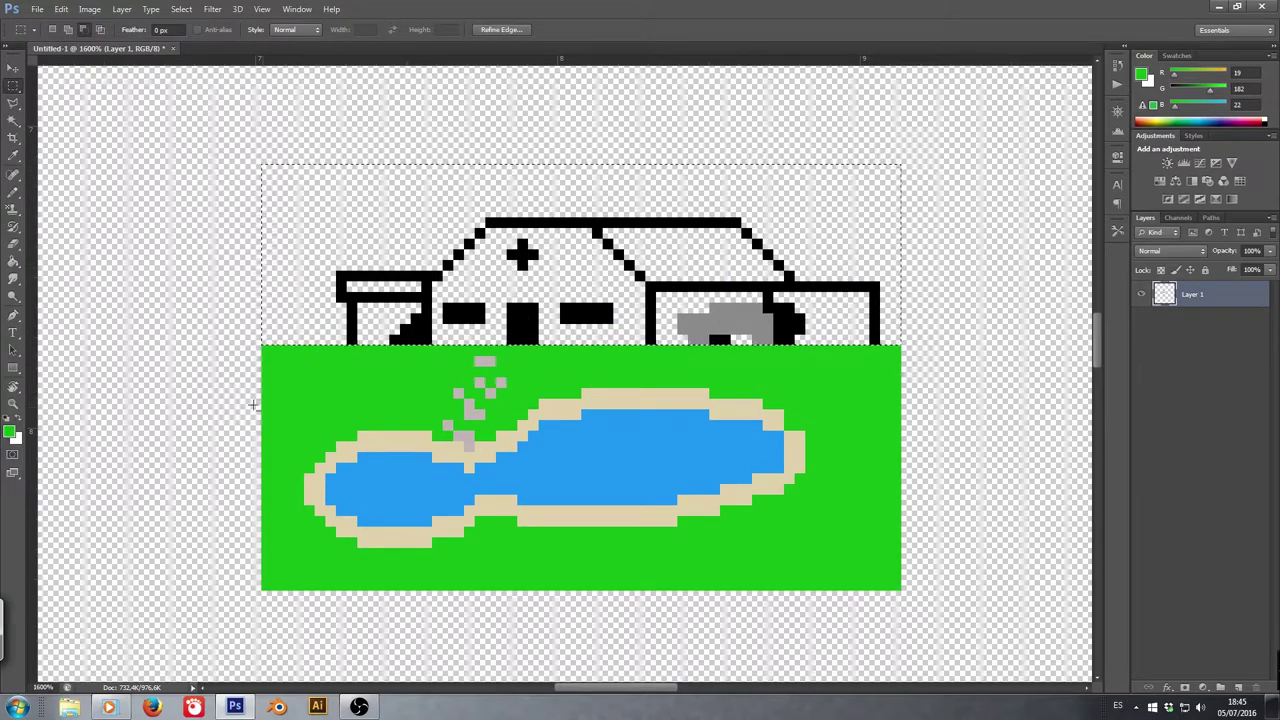
pyautogui.press('w')
pyautogui.keyDown('alt'); pyautogui.click(745, 235); pyautogui.keyUp('alt')
pyautogui.press('g')
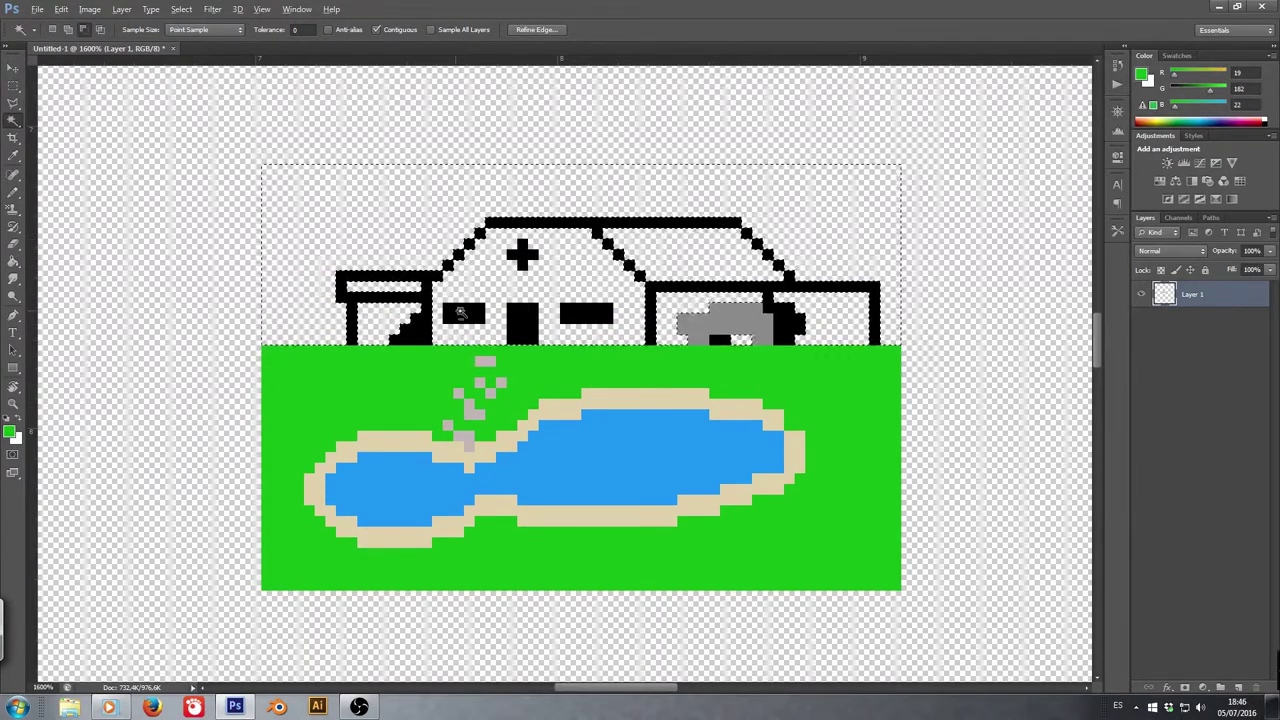
pyautogui.click(9, 432)
pyautogui.click(1120, 185)
pyautogui.press('Return')
pyautogui.click(425, 260)
# - Fill the house interior white and pencil beige cloud blocks across the sky
pyautogui.press('w')
pyautogui.press('x')
pyautogui.click(460, 290)
pyautogui.press('g')
pyautogui.click(540, 290)
pyautogui.press('b')
pyautogui.moveTo(350, 195)
pyautogui.mouseDown()
pyautogui.moveTo(480, 225)
pyautogui.moveTo(705, 190)
pyautogui.moveTo(870, 200)
pyautogui.mouseUp()
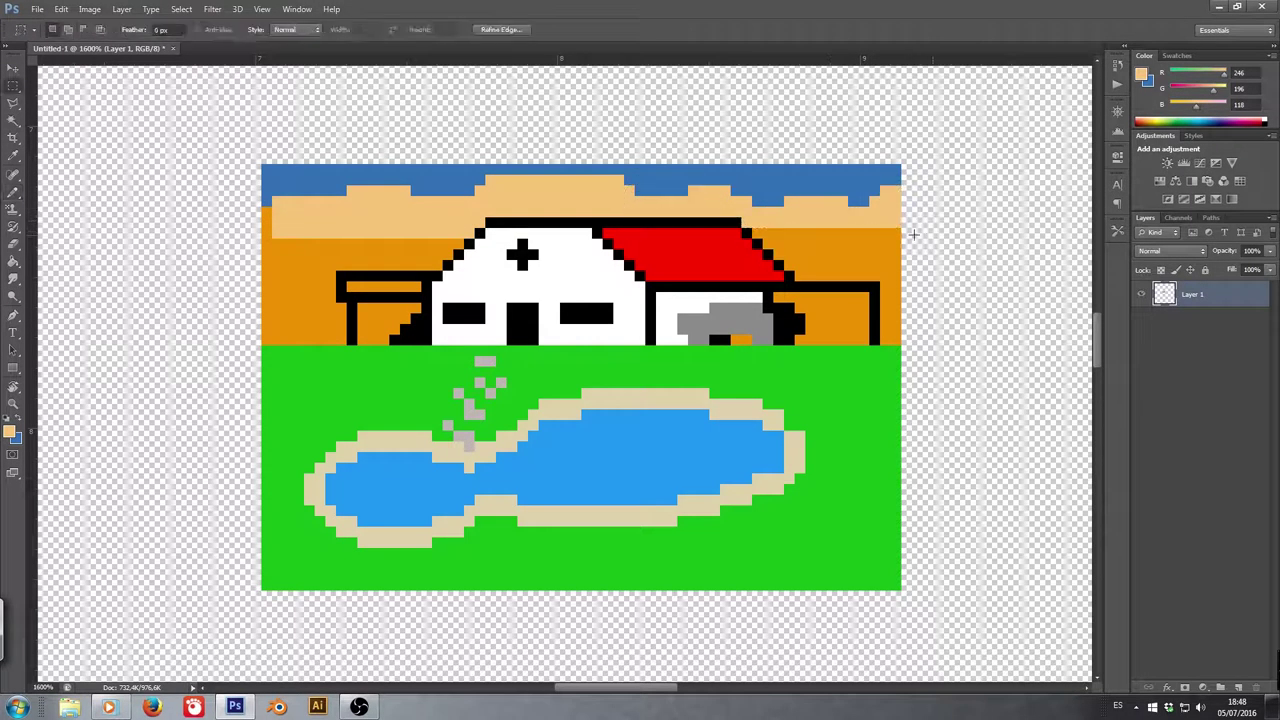
# - Add beige clouds at right and paint a yellow glow in the left sky
pyautogui.moveTo(760, 225); pyautogui.dragTo(860, 235)
pyautogui.moveTo(300, 240); pyautogui.dragTo(270, 255)
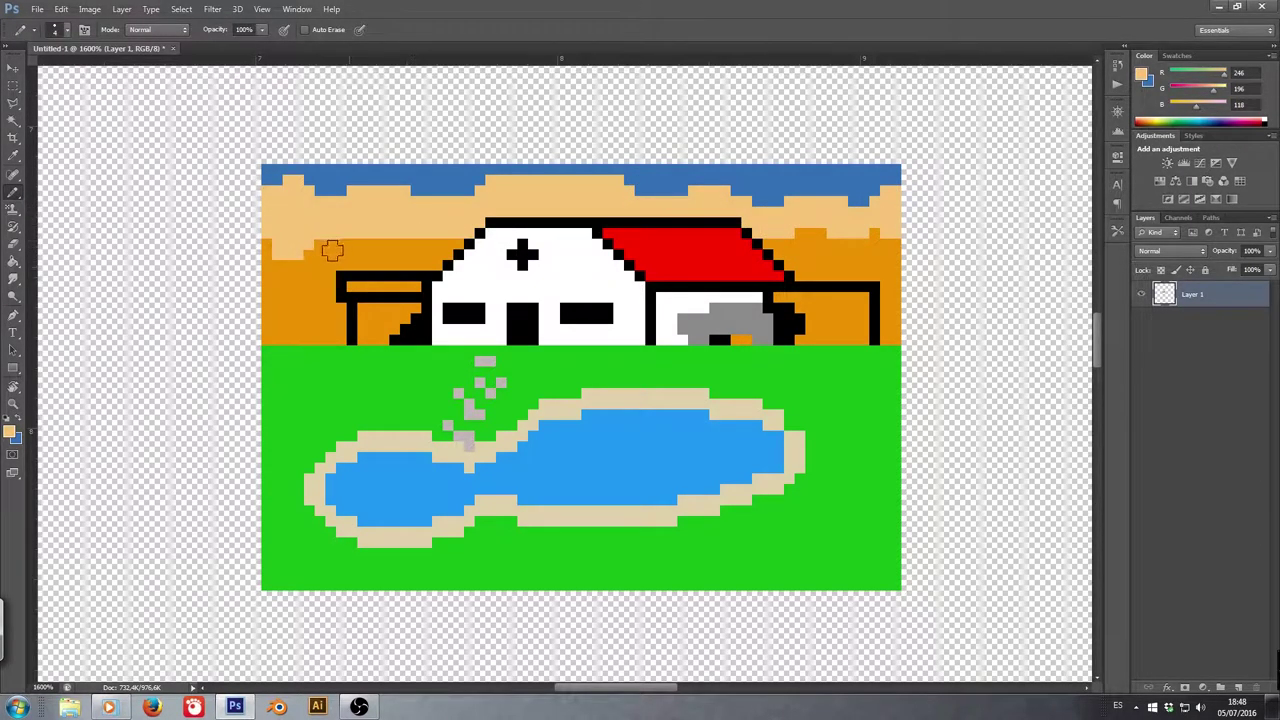
pyautogui.click(1141, 74)
pyautogui.click(1248, 180)
pyautogui.moveTo(325, 325)
pyautogui.mouseDown()
pyautogui.moveTo(289, 307)
pyautogui.moveTo(390, 338)
pyautogui.moveTo(320, 290)
pyautogui.moveTo(265, 275)
pyautogui.mouseUp()
pyautogui.keyDown('alt'); pyautogui.click(453, 230); pyautogui.keyUp('alt')
# - Fill the sky right of the roof blue and paint orange over the left yellow
pyautogui.moveTo(790, 240)
pyautogui.mouseDown()
pyautogui.moveTo(845, 280)
pyautogui.moveTo(865, 340)
pyautogui.mouseUp()
pyautogui.keyDown('alt'); pyautogui.click(837, 243); pyautogui.keyUp('alt')
pyautogui.press('g')
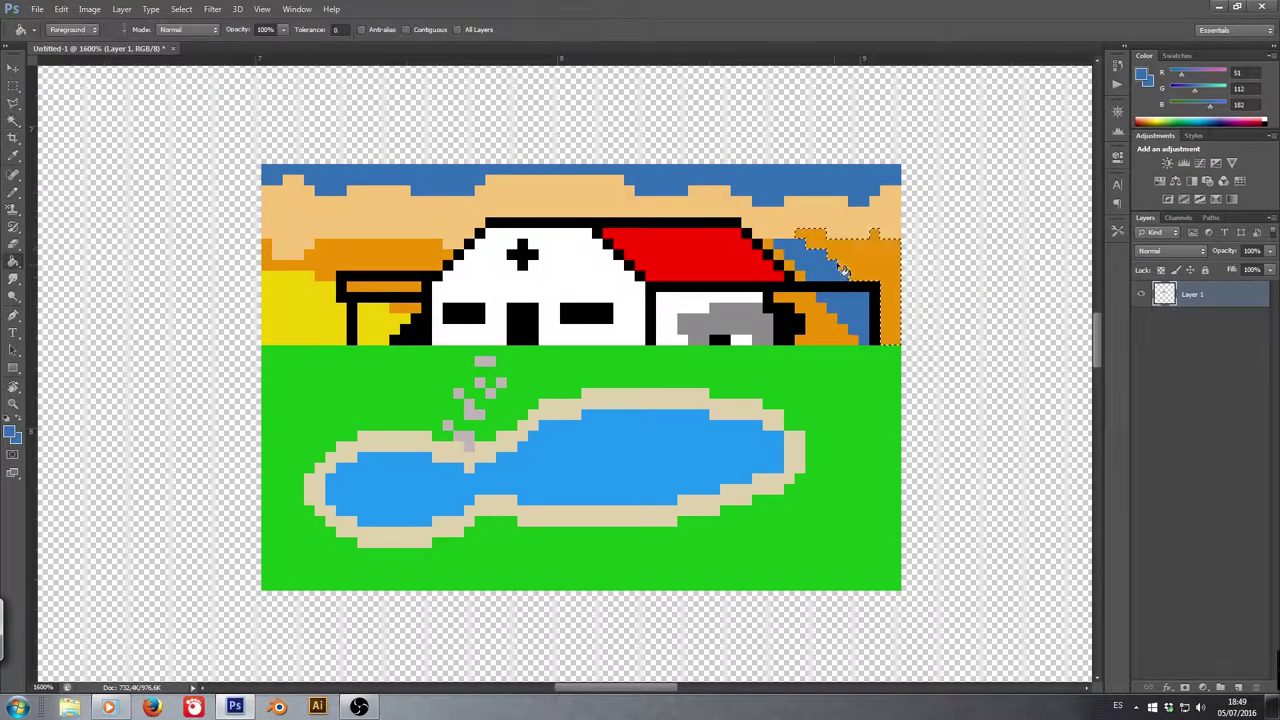
pyautogui.click(856, 255)
pyautogui.hotkey('ctrl', 'd')
pyautogui.press('b')
pyautogui.keyDown('alt'); pyautogui.click(400, 255); pyautogui.keyUp('alt')
pyautogui.moveTo(400, 330)
pyautogui.mouseDown()
pyautogui.moveTo(320, 285)
pyautogui.moveTo(370, 325)
pyautogui.mouseUp()
# - Paint light beige clouds across the left and top of the sky
pyautogui.moveTo(417, 263); pyautogui.dragTo(403, 271)
pyautogui.click(9, 432)
pyautogui.click(1245, 185)
pyautogui.moveTo(250, 250); pyautogui.dragTo(320, 230)
pyautogui.moveTo(345, 230); pyautogui.dragTo(415, 218)
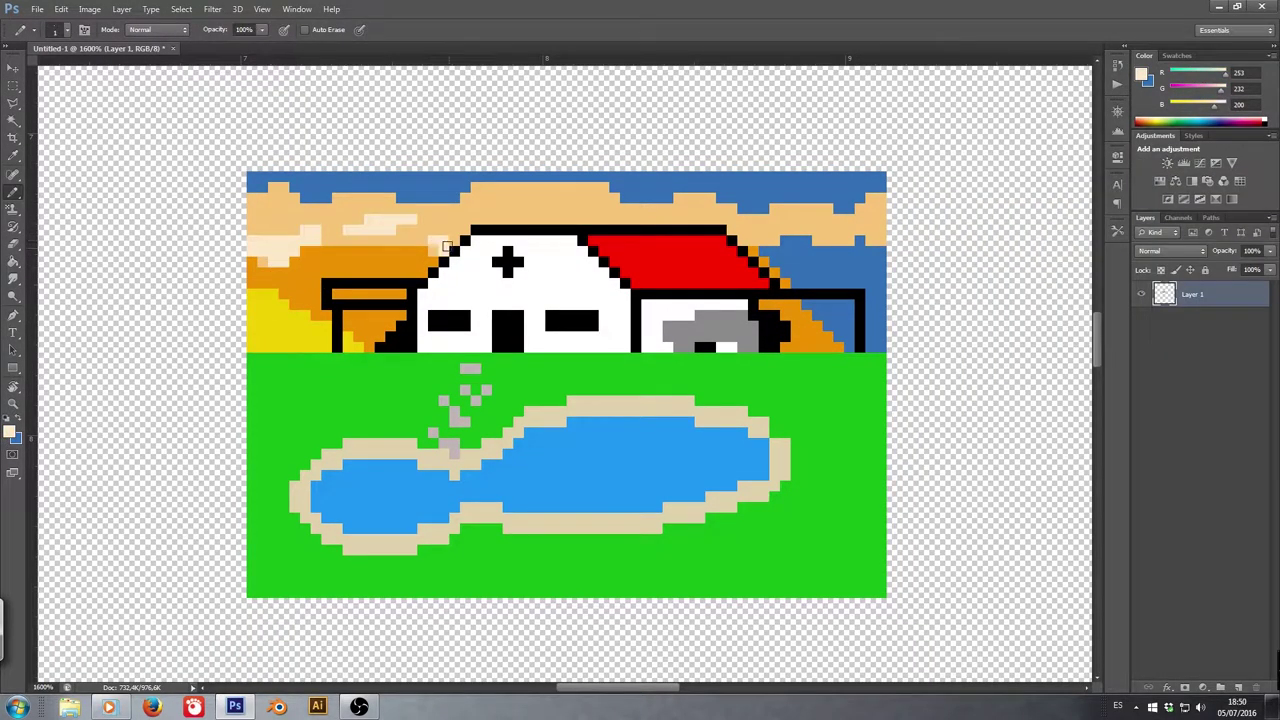
pyautogui.moveTo(495, 219)
pyautogui.mouseDown()
pyautogui.moveTo(680, 210)
pyautogui.moveTo(800, 230)
pyautogui.moveTo(885, 225)
pyautogui.mouseUp()
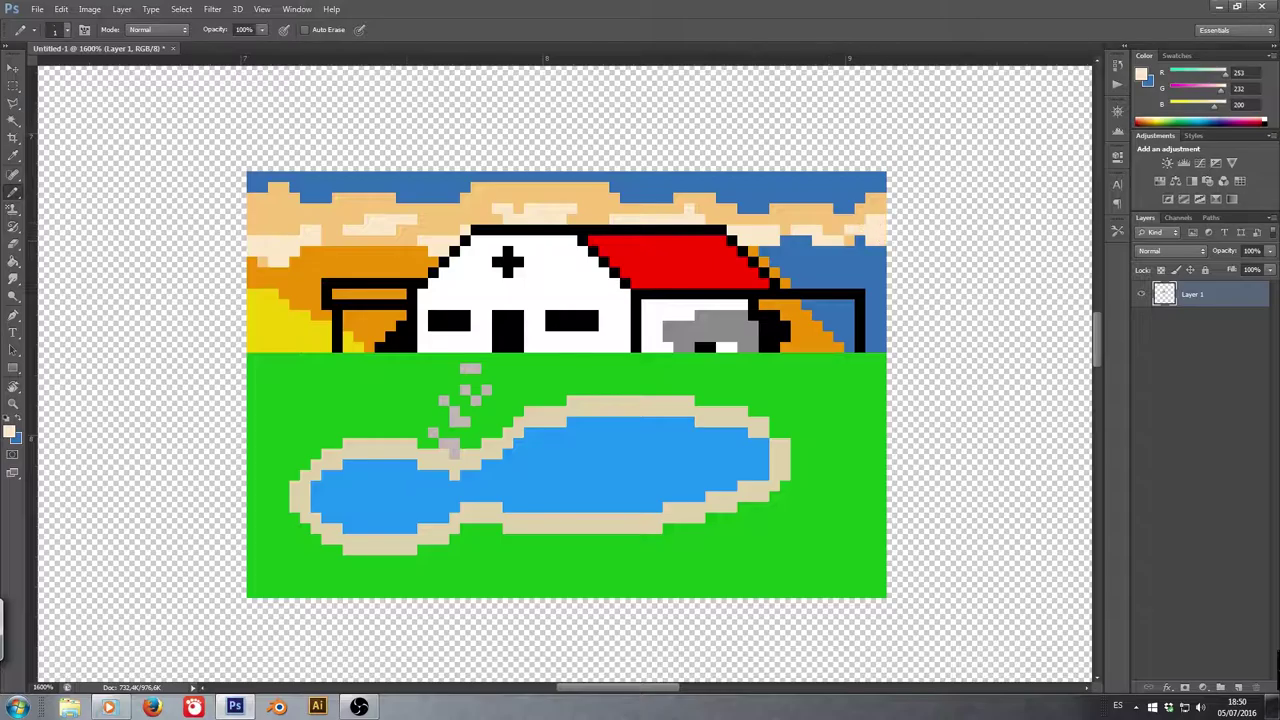
# - Paint deep orange cloud streaks along the top of the sky
pyautogui.keyDown('alt'); pyautogui.click(470, 224); pyautogui.keyUp('alt')
pyautogui.click(9, 432)
pyautogui.click(1133, 208)
pyautogui.click(1263, 201)
pyautogui.click(9, 432)
pyautogui.click(1098, 214)
pyautogui.click(1263, 185)
pyautogui.moveTo(258, 206); pyautogui.dragTo(603, 194)
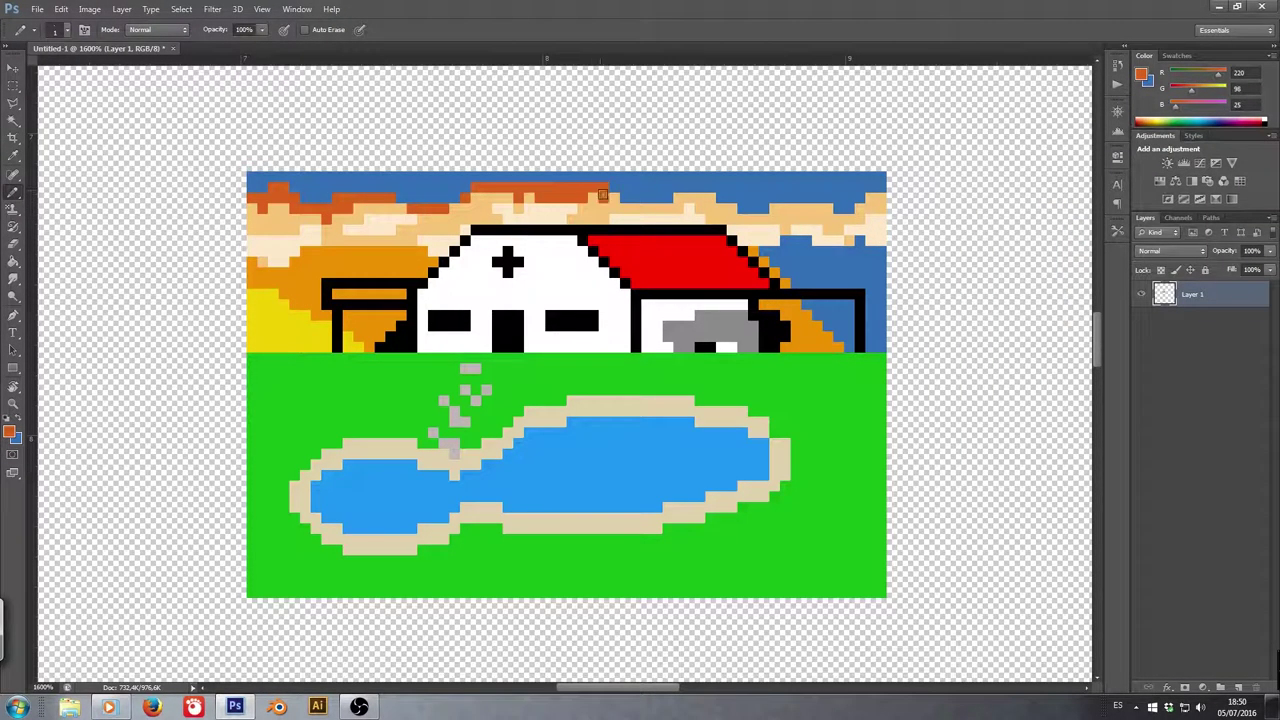
pyautogui.moveTo(705, 195); pyautogui.dragTo(880, 190)
# - Crop the canvas to the picture and pick dark purple for the top strip
pyautogui.press('c')
pyautogui.press('Return')
pyautogui.press('m')
pyautogui.click(9, 432)
pyautogui.click(1249, 189)
# - Fill the top sky strip with a brighter purple
pyautogui.moveTo(884, 160); pyautogui.dragTo(244, 172)
pyautogui.hotkey('alt', 'BackSpace')
pyautogui.click(9, 432)
pyautogui.click(1249, 180)
pyautogui.hotkey('alt', 'BackSpace')
pyautogui.hotkey('ctrl', 'd')
pyautogui.press('b')
pyautogui.keyDown('alt'); pyautogui.click(823, 190); pyautogui.keyUp('alt')
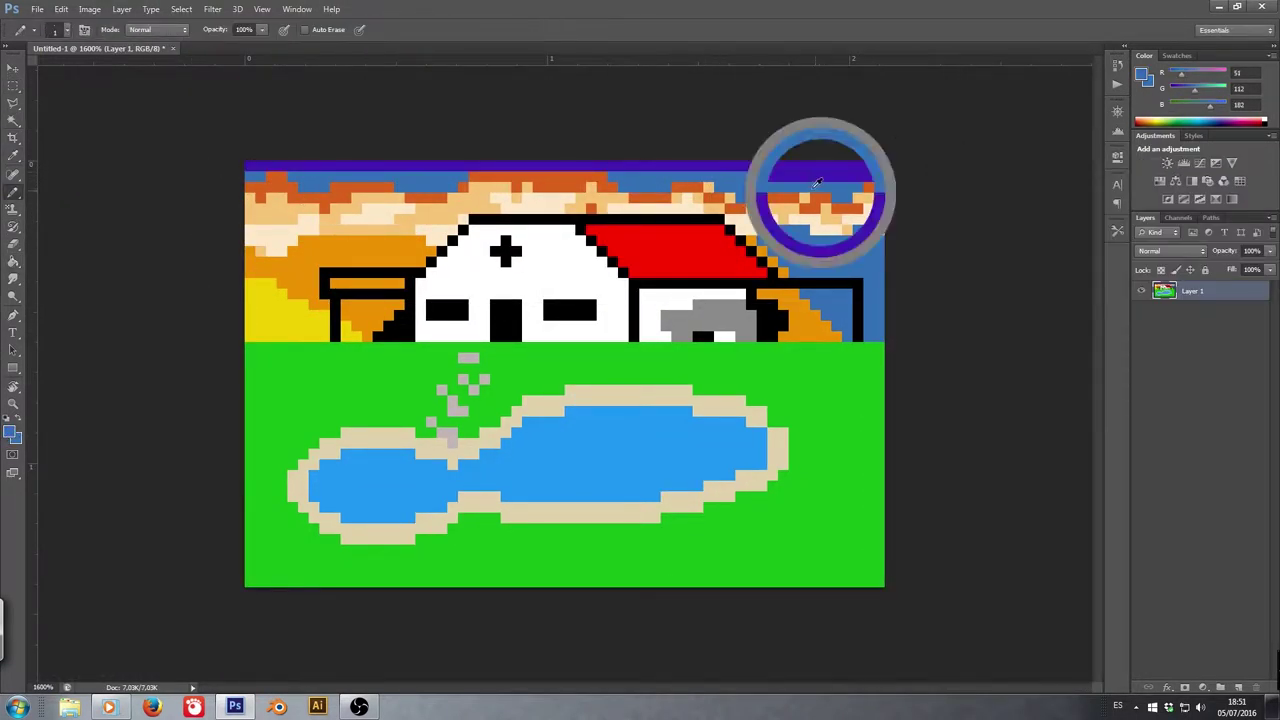
# - Paint stepped purple pixels down the right edge and peach cloud pixels in the right sky
pyautogui.moveTo(740, 178); pyautogui.dragTo(880, 313)
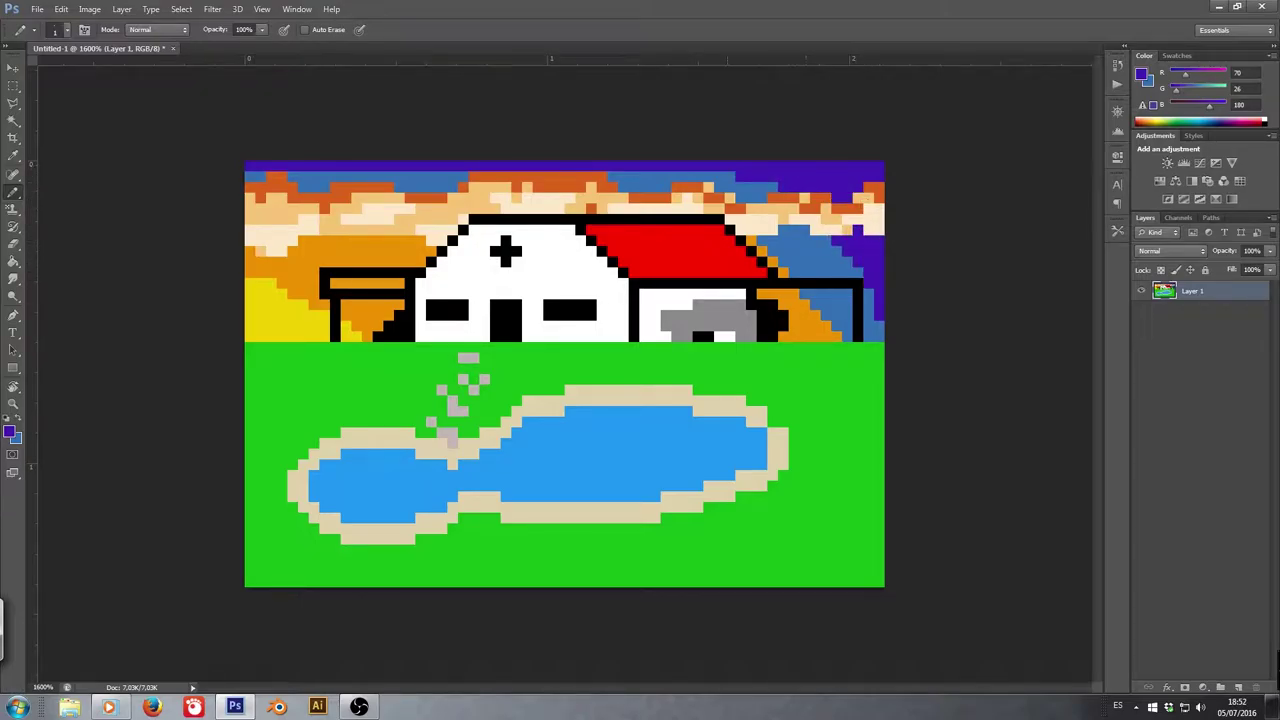
pyautogui.keyDown('alt'); pyautogui.click(448, 197); pyautogui.keyUp('alt')
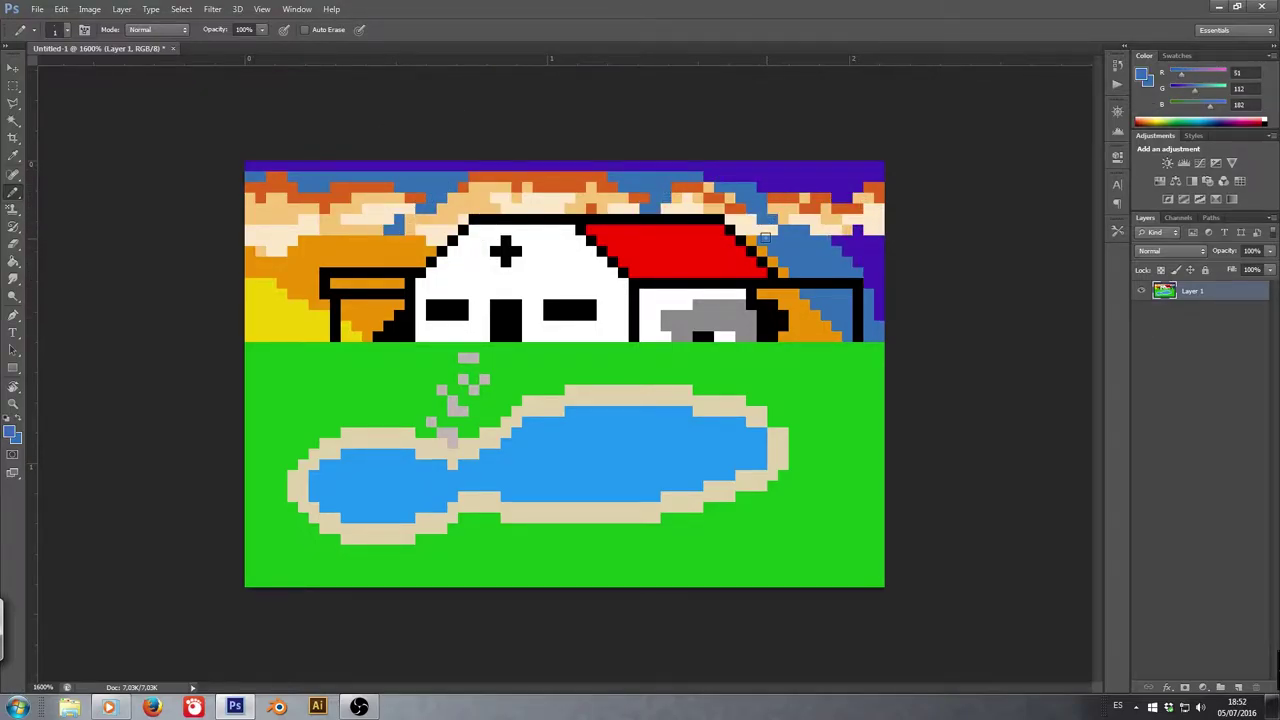
pyautogui.moveTo(640, 205); pyautogui.dragTo(706, 185)
pyautogui.keyDown('alt'); pyautogui.click(712, 182); pyautogui.keyUp('alt')
pyautogui.hotkey('ctrl', '-')
pyautogui.hotkey('ctrl', '-')
pyautogui.hotkey('ctrl', '+')
pyautogui.hotkey('ctrl', '+')
pyautogui.press('w')
pyautogui.click(270, 440)
# - Fill the grass with a lighter green
pyautogui.click(10, 432)
pyautogui.click(1088, 237)
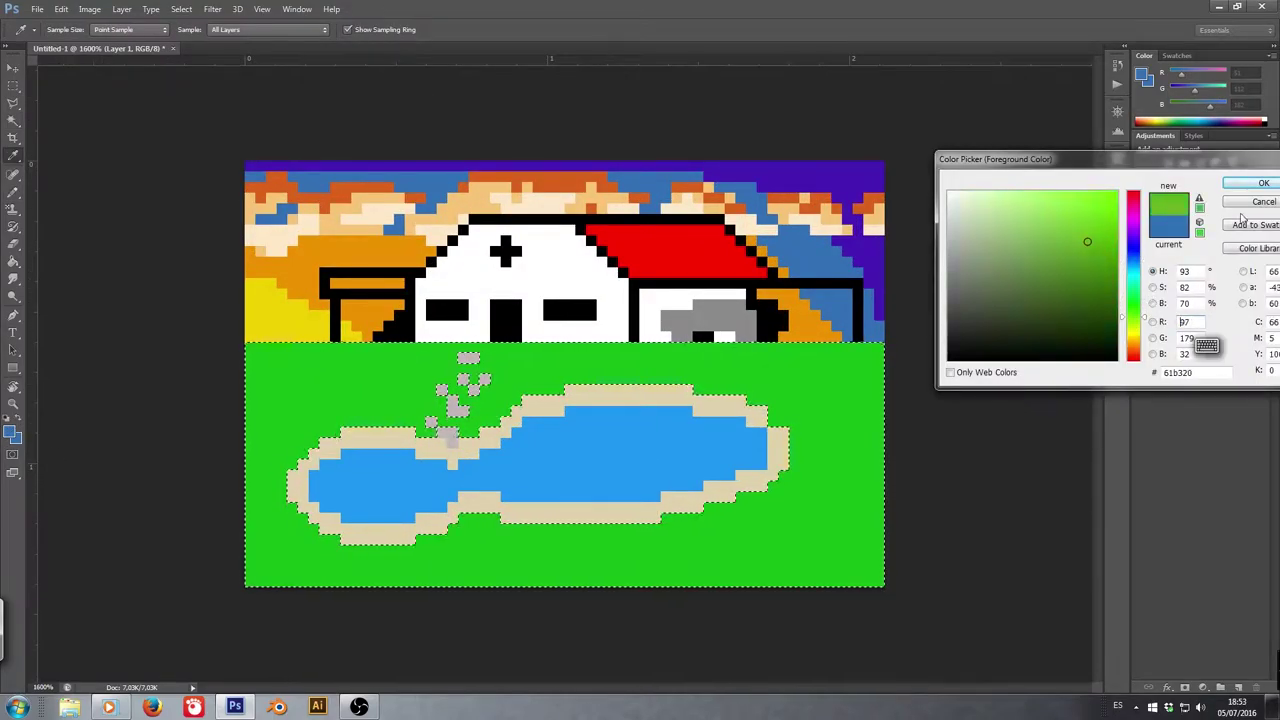
pyautogui.click(1251, 186)
pyautogui.hotkey('alt', 'BackSpace')
pyautogui.click(600, 450)
# - Fill the pond water with a lighter blue
pyautogui.click(10, 432)
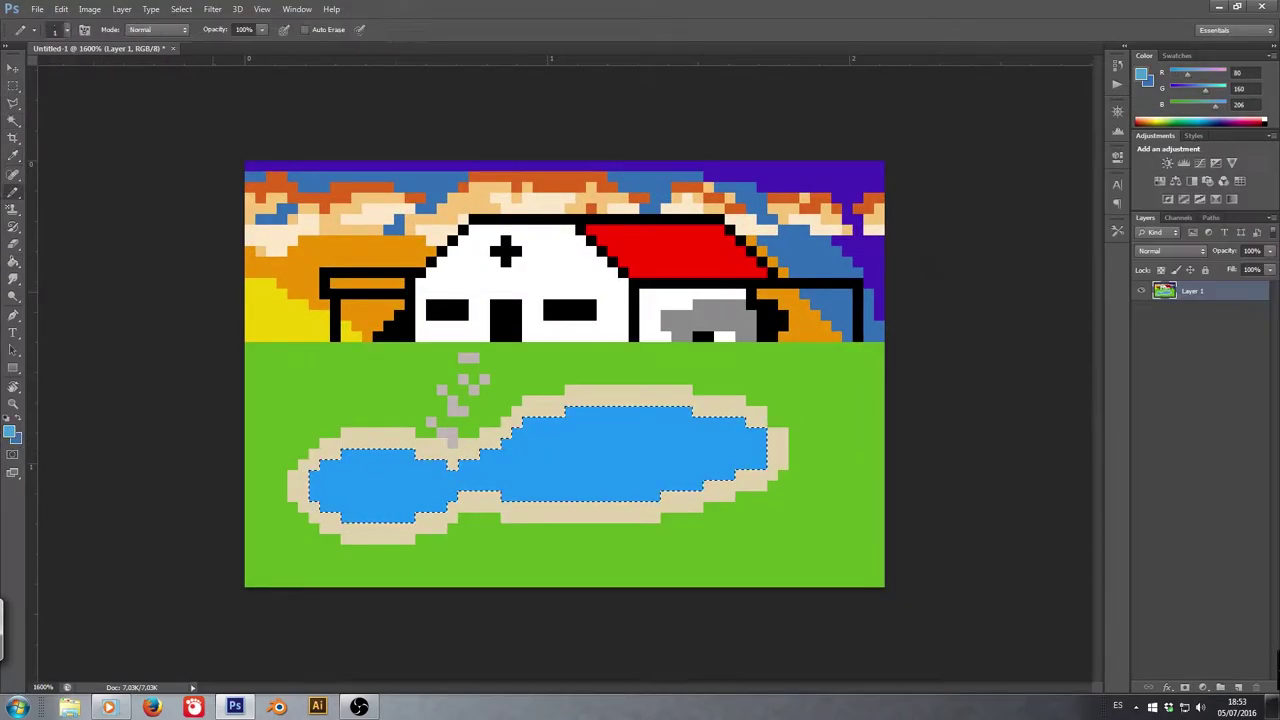
pyautogui.click(1263, 183)
pyautogui.hotkey('alt', 'BackSpace')
pyautogui.press('Return')
pyautogui.click(10, 432)
# - Pencil dark-blue (264988) ripples across the pond and dot light-blue highlights
pyautogui.write('264988')
pyautogui.press('Return')
pyautogui.press('b')
pyautogui.moveTo(320, 460); pyautogui.dragTo(645, 486)
pyautogui.moveTo(595, 438); pyautogui.dragTo(700, 415)
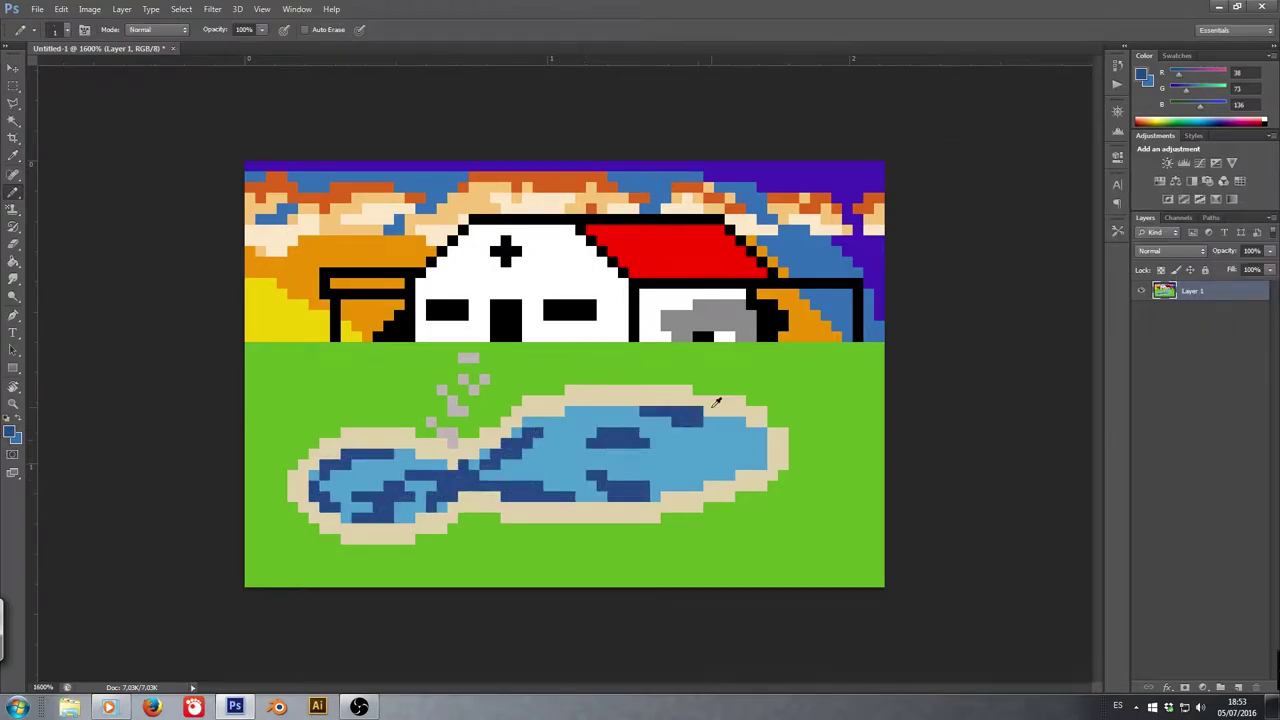
pyautogui.moveTo(660, 458); pyautogui.dragTo(695, 486)
pyautogui.moveTo(745, 440); pyautogui.dragTo(720, 472)
pyautogui.moveTo(595, 414); pyautogui.dragTo(565, 420)
pyautogui.click(336, 475)
pyautogui.click(400, 502)
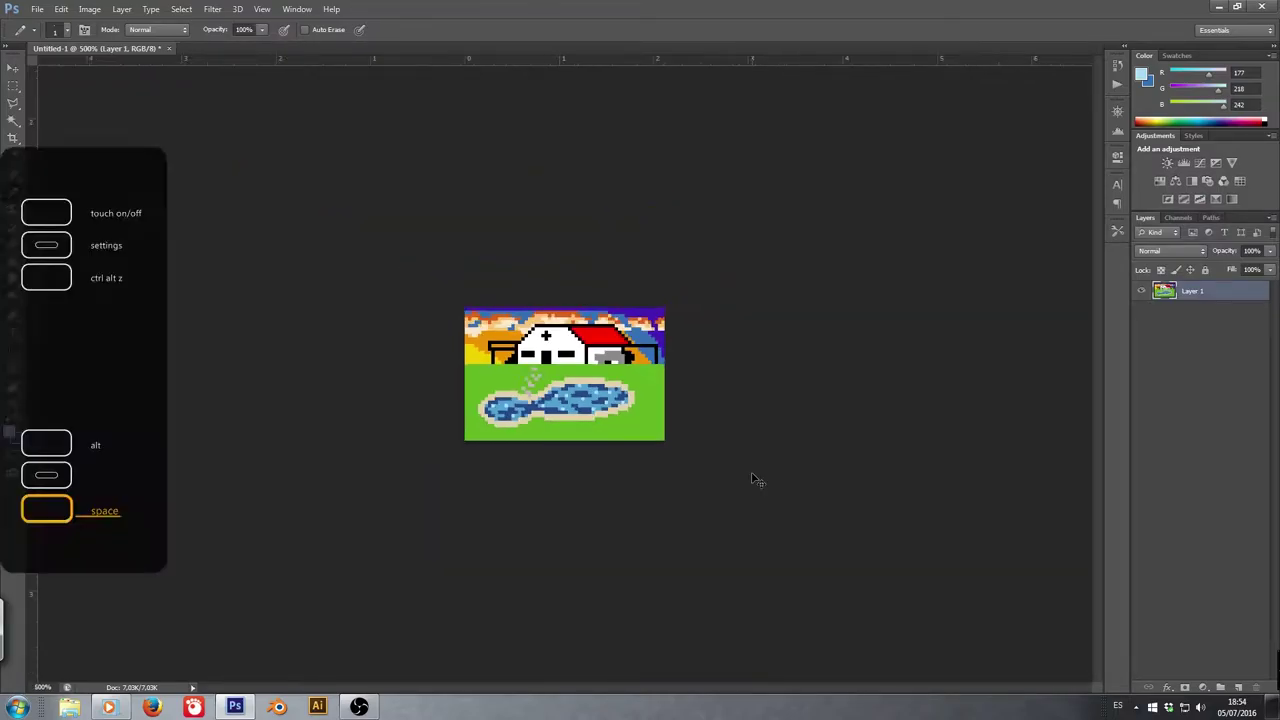
# - Recolour the grey stone pixels a darker grey
pyautogui.click(443, 414)
pyautogui.click(11, 432)
pyautogui.press('Return')
pyautogui.click(15, 262)
pyautogui.click(11, 432)
# - Fill the bottom strip dark green and dot mid-green grass tufts along it
pyautogui.click(1257, 177)
pyautogui.click(262, 576)
pyautogui.click(336, 566)
pyautogui.click(11, 432)
pyautogui.click(1257, 177)
pyautogui.hotkey('ctrl', 'd')
pyautogui.click(272, 560)
pyautogui.click(292, 560)
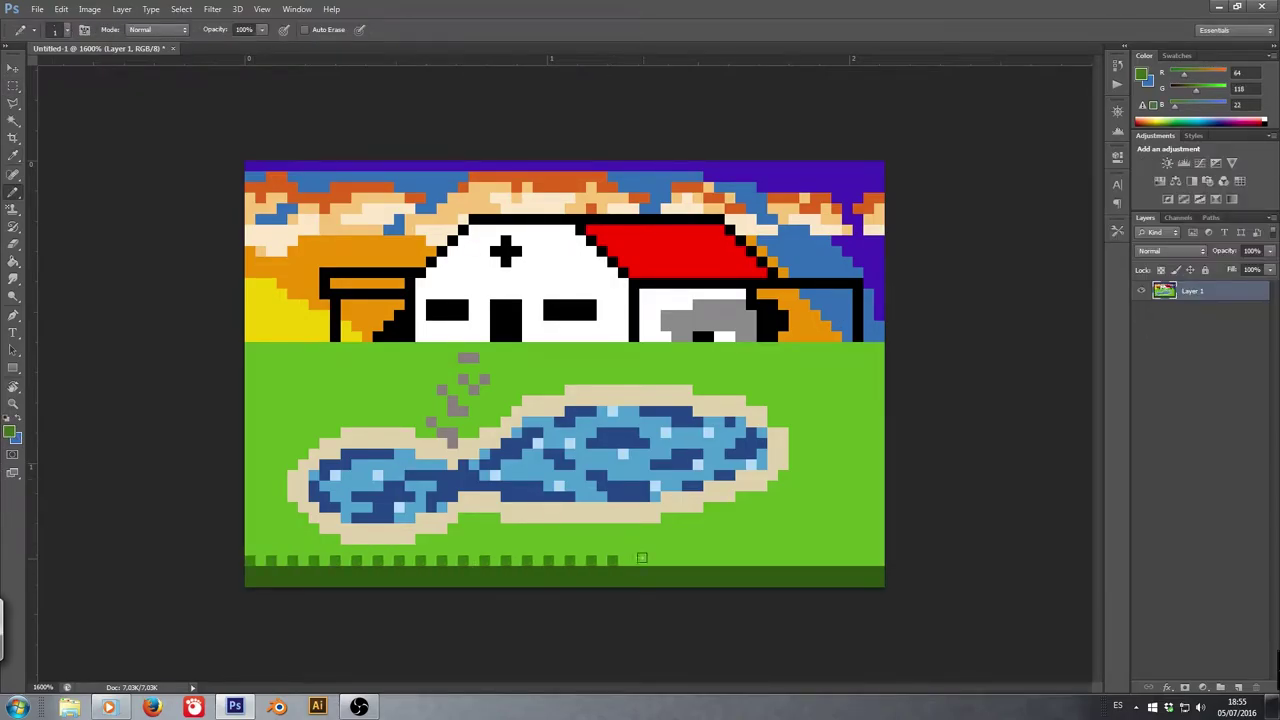
pyautogui.click(744, 560)
pyautogui.click(808, 560)
pyautogui.click(872, 560)
# - Fill a mid-green grass band just above the dark bottom strip
pyautogui.press('m')
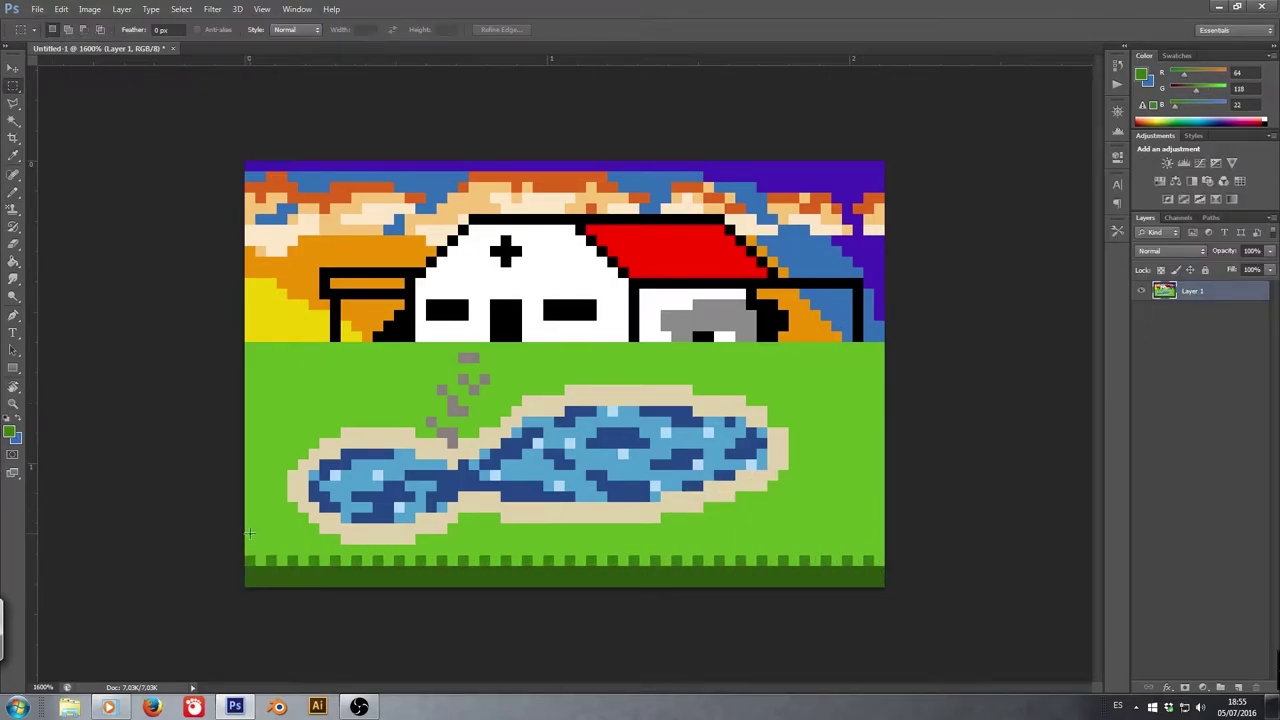
pyautogui.moveTo(325, 541); pyautogui.dragTo(894, 522)
pyautogui.press('i')
pyautogui.click(11, 432)
pyautogui.press('Return')
pyautogui.hotkey('alt', 'BackSpace')
pyautogui.hotkey('ctrl', 'd')
pyautogui.press('b')
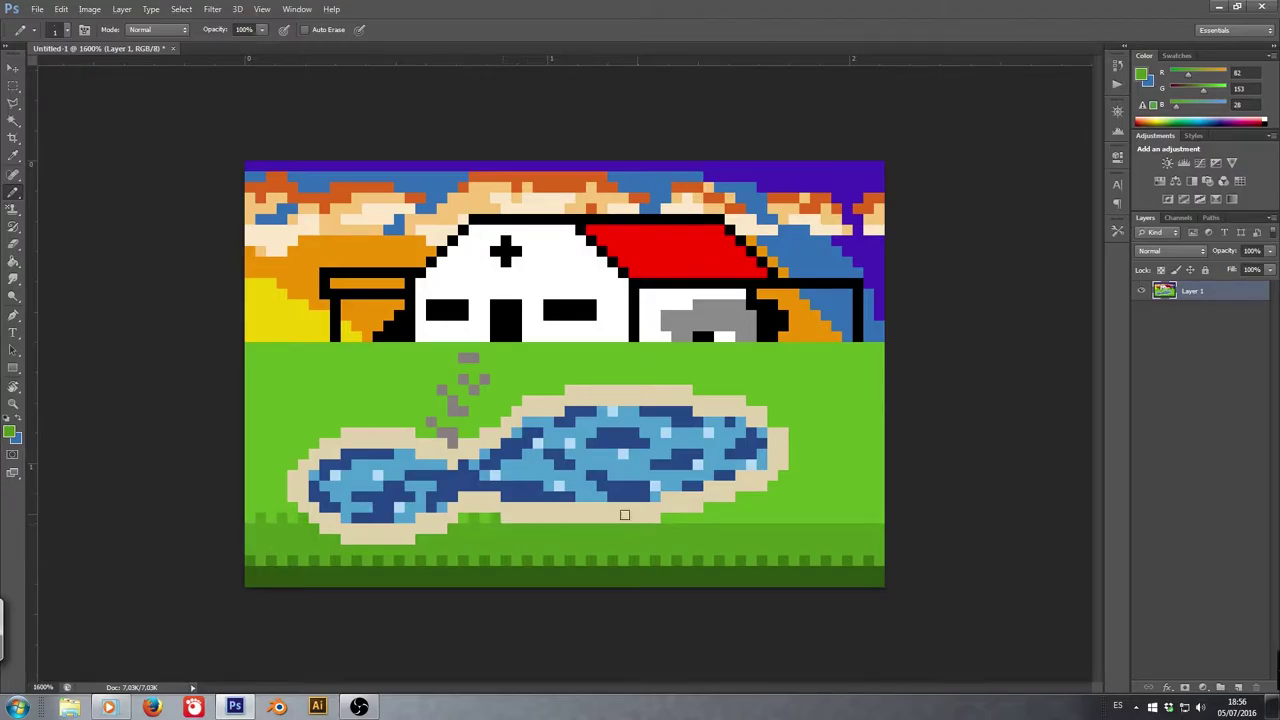
# - Fill the grass strip under the house with a lighter green
pyautogui.click(11, 432)
pyautogui.press('Return')
pyautogui.moveTo(245, 341); pyautogui.dragTo(884, 372)
pyautogui.hotkey('alt', 'BackSpace')
pyautogui.hotkey('ctrl', 'd')
pyautogui.press('b')
# - Speckle dark-green pixels through the grass and lighter specks into the bottom band
pyautogui.press('i')
pyautogui.click(11, 432)
pyautogui.click(274, 346)
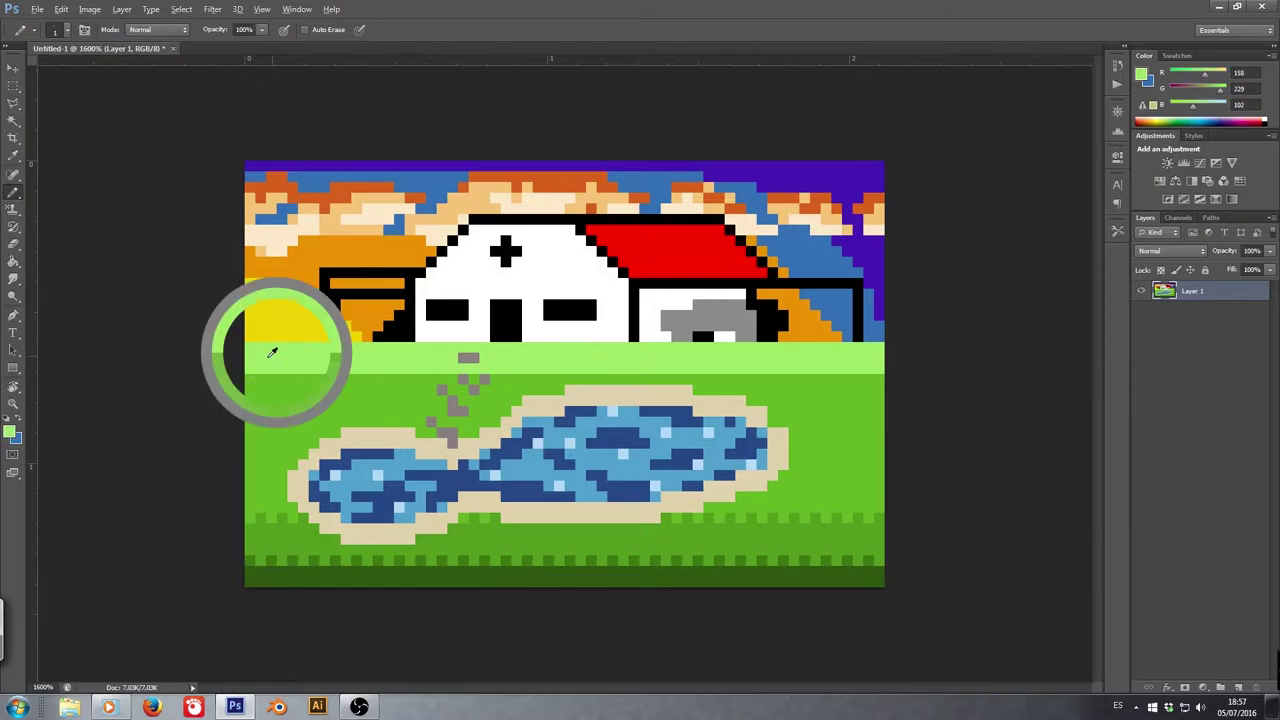
pyautogui.press('b')
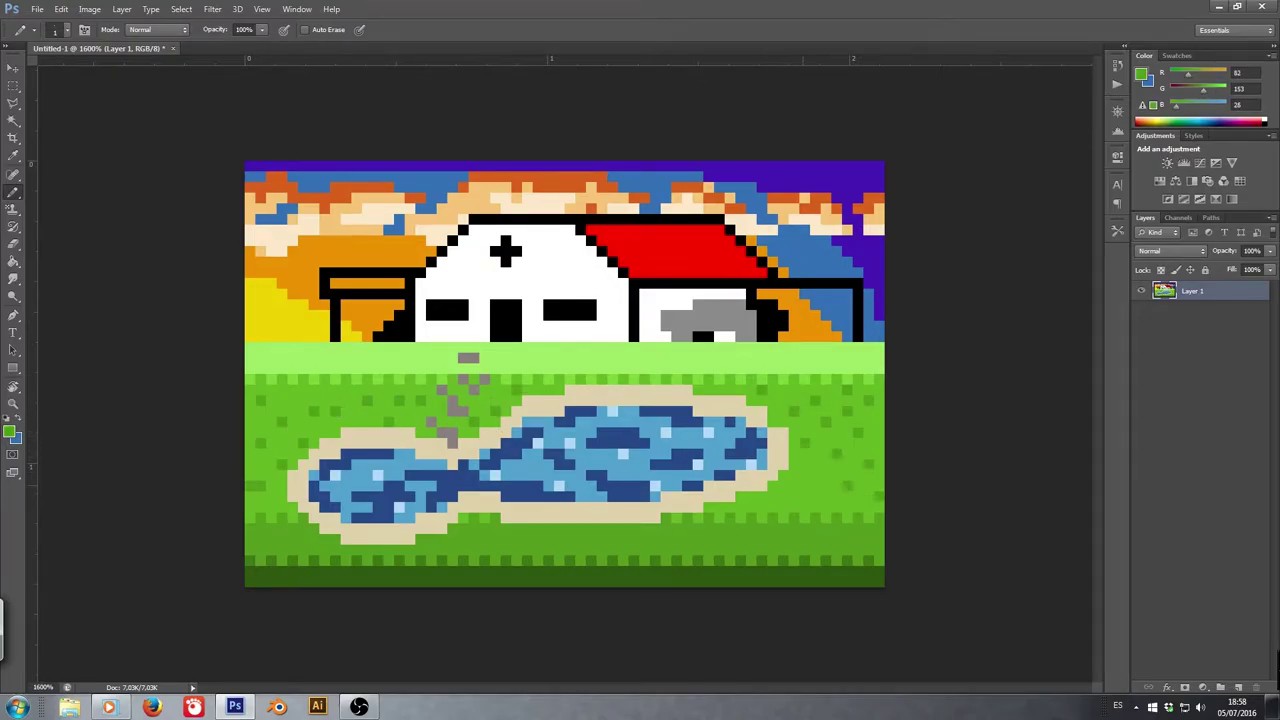
pyautogui.keyDown('alt'); pyautogui.click(258, 365); pyautogui.keyUp('alt')
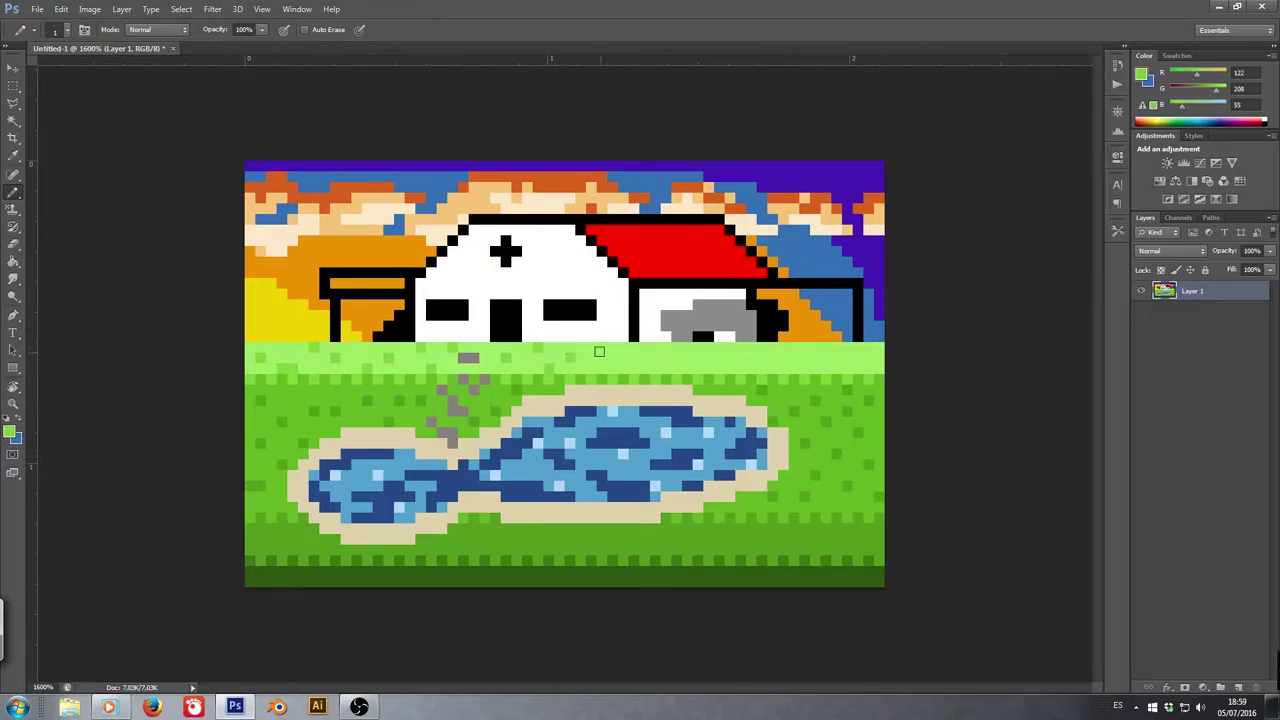
pyautogui.keyDown('alt'); pyautogui.click(297, 560); pyautogui.keyUp('alt')
pyautogui.click(304, 540)
pyautogui.click(324, 550)
pyautogui.click(772, 540)
pyautogui.click(846, 540)
pyautogui.click(868, 550)
pyautogui.keyDown('alt'); pyautogui.click(340, 580); pyautogui.keyUp('alt')
pyautogui.click(666, 572)
pyautogui.click(709, 582)
# - Fill the white house front with black
pyautogui.press('g')
pyautogui.press('d')
pyautogui.click(471, 286)
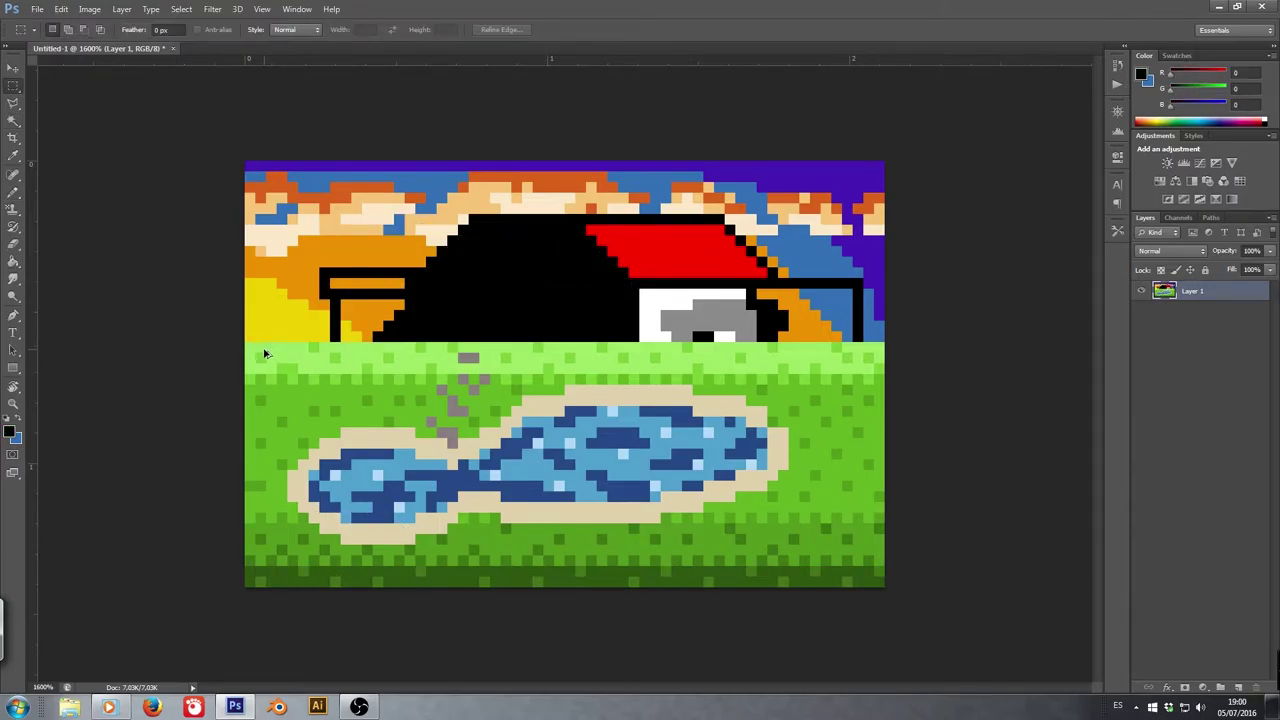
# - Make the roof and walls black and cover the old outlines with orange and blue sky colours
pyautogui.hotkey('alt', 'BackSpace')
pyautogui.hotkey('ctrl', 'd')
pyautogui.press('b')
pyautogui.moveTo(380, 305); pyautogui.dragTo(420, 320)
pyautogui.keyDown('alt'); pyautogui.click(778, 320); pyautogui.keyUp('alt')
pyautogui.moveTo(765, 300)
pyautogui.mouseDown()
pyautogui.moveTo(765, 340)
pyautogui.moveTo(857, 338)
pyautogui.mouseUp()
pyautogui.keyDown('alt'); pyautogui.click(830, 300); pyautogui.keyUp('alt')
pyautogui.keyDown('alt'); pyautogui.click(790, 320); pyautogui.keyUp('alt')
pyautogui.moveTo(432, 296)
pyautogui.mouseDown()
pyautogui.moveTo(462, 315)
pyautogui.moveTo(396, 320)
pyautogui.moveTo(324, 303)
pyautogui.mouseUp()
pyautogui.keyDown('alt'); pyautogui.click(470, 310); pyautogui.keyUp('alt')
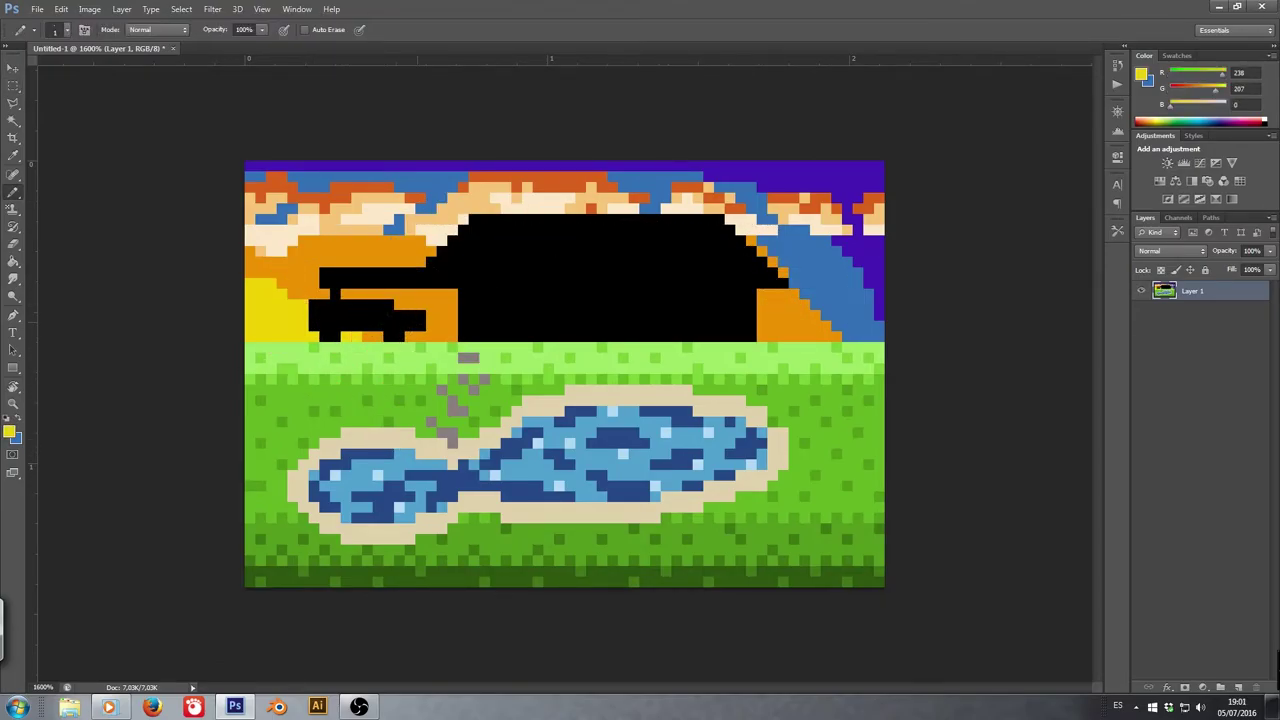
pyautogui.moveTo(434, 296); pyautogui.dragTo(450, 334)
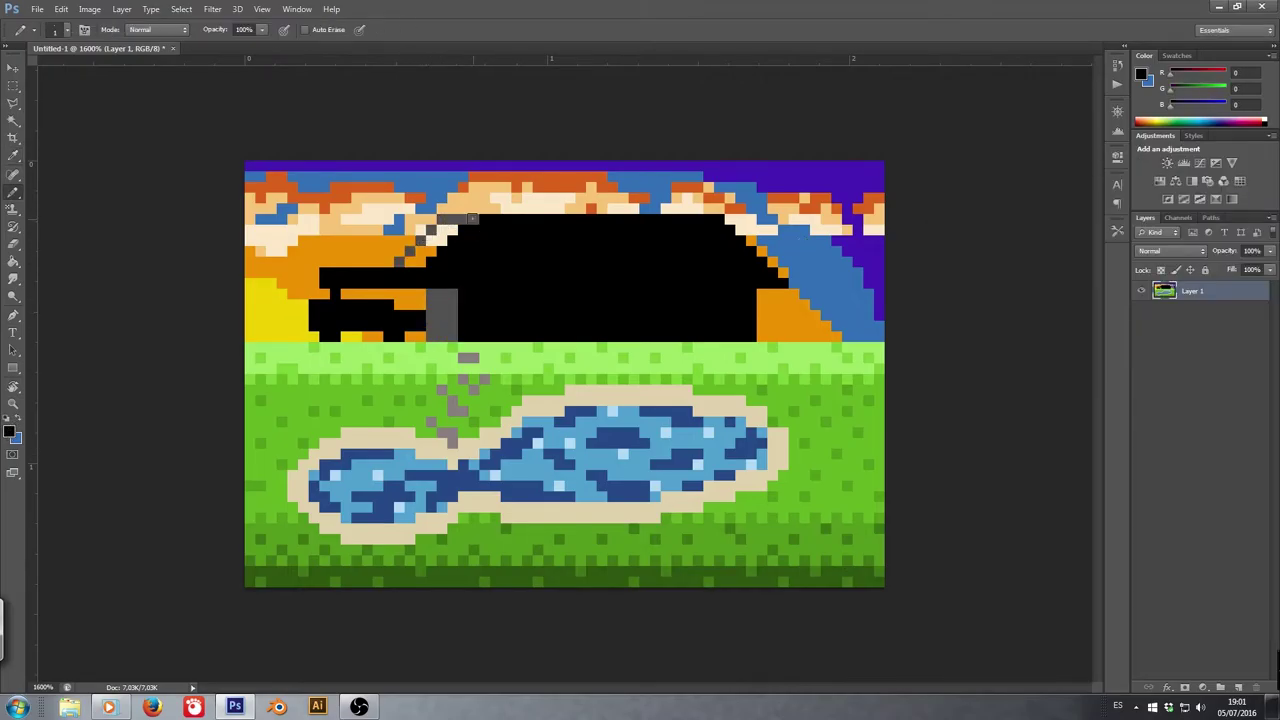
pyautogui.hotkey('ctrl', 'z')
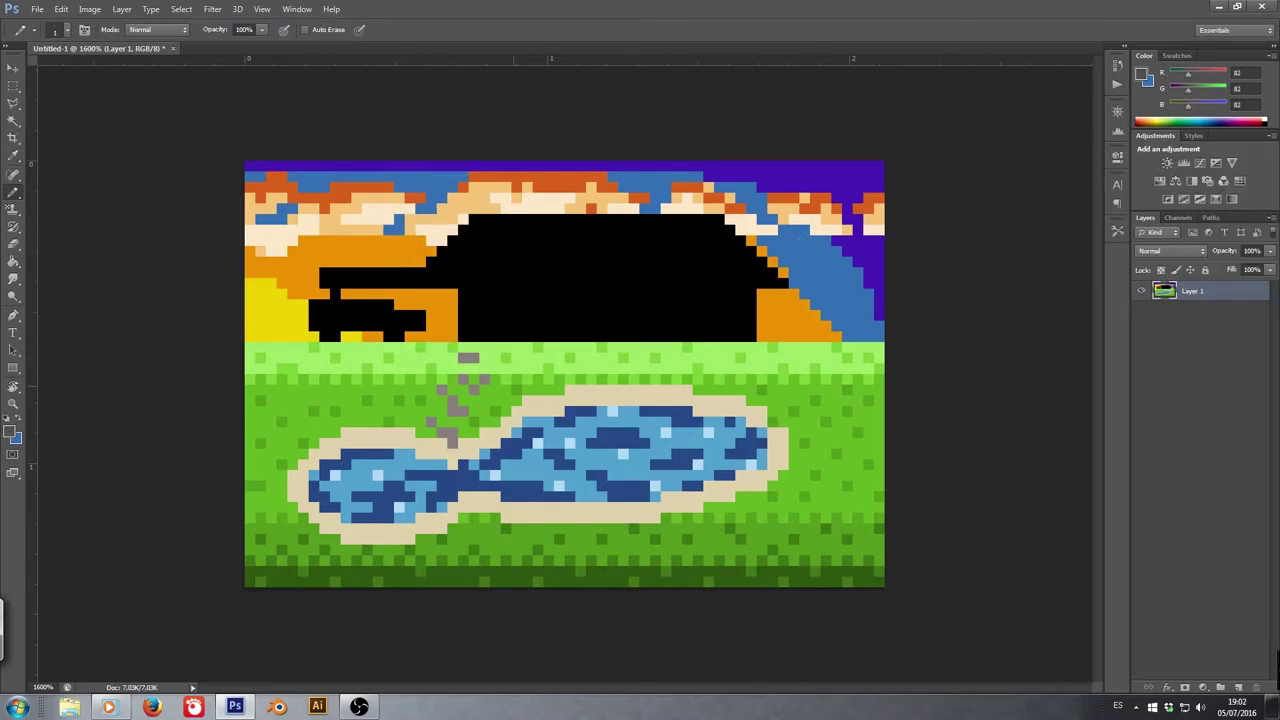
# - Fill the pond border tan and shade its top and bottom edges brown
pyautogui.press('g')
pyautogui.click(604, 400)
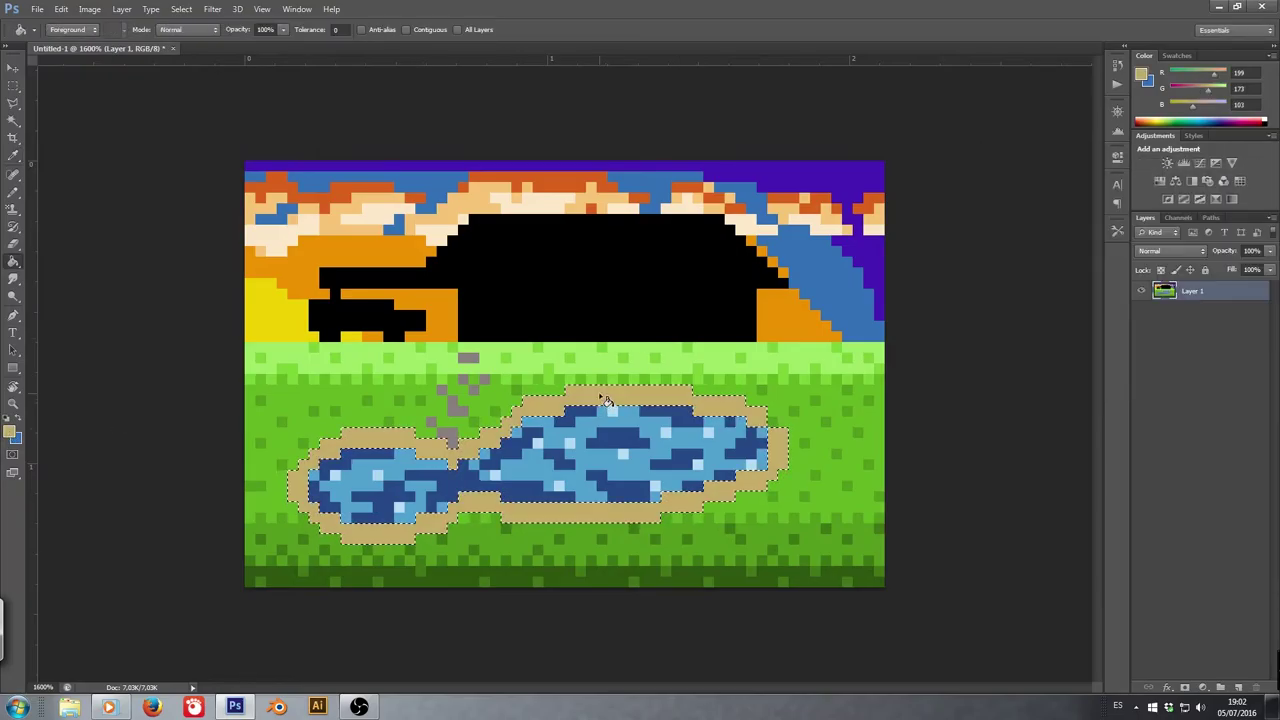
pyautogui.hotkey('ctrl', 'd')
pyautogui.press('b')
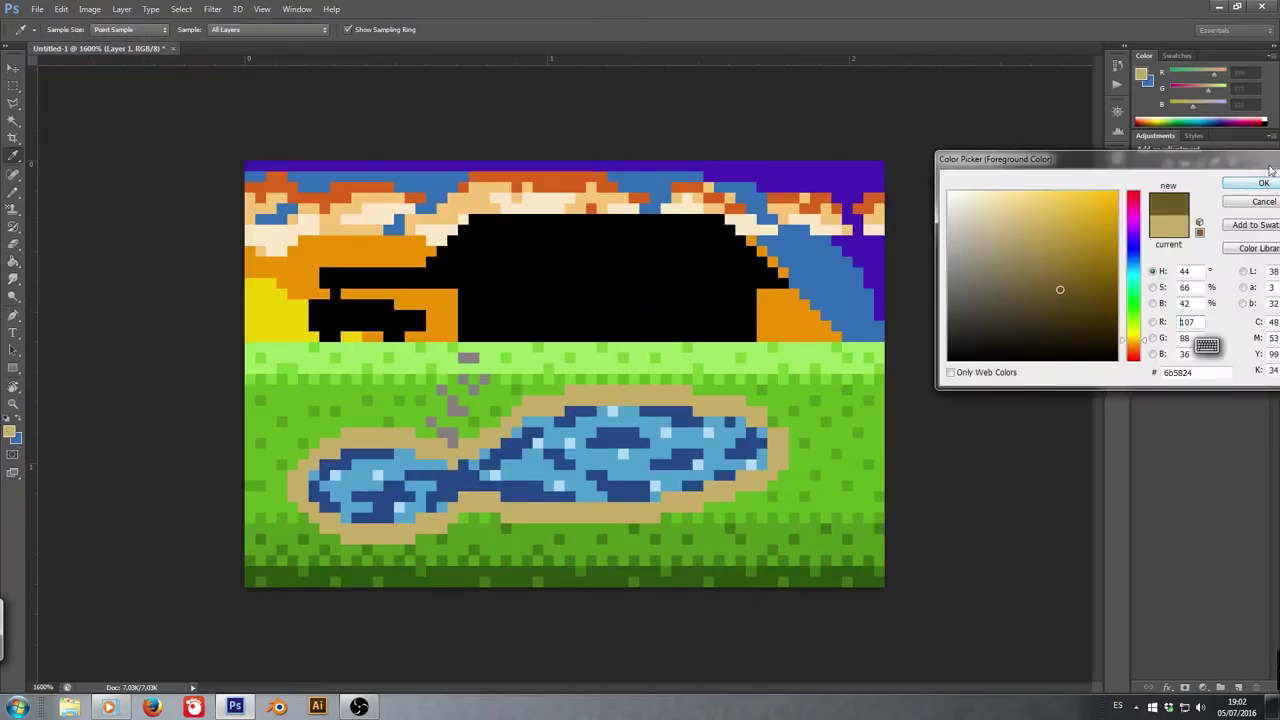
pyautogui.moveTo(342, 442)
pyautogui.mouseDown()
pyautogui.moveTo(446, 453)
pyautogui.moveTo(564, 404)
pyautogui.moveTo(766, 418)
pyautogui.mouseUp()
pyautogui.moveTo(316, 510); pyautogui.dragTo(401, 524)
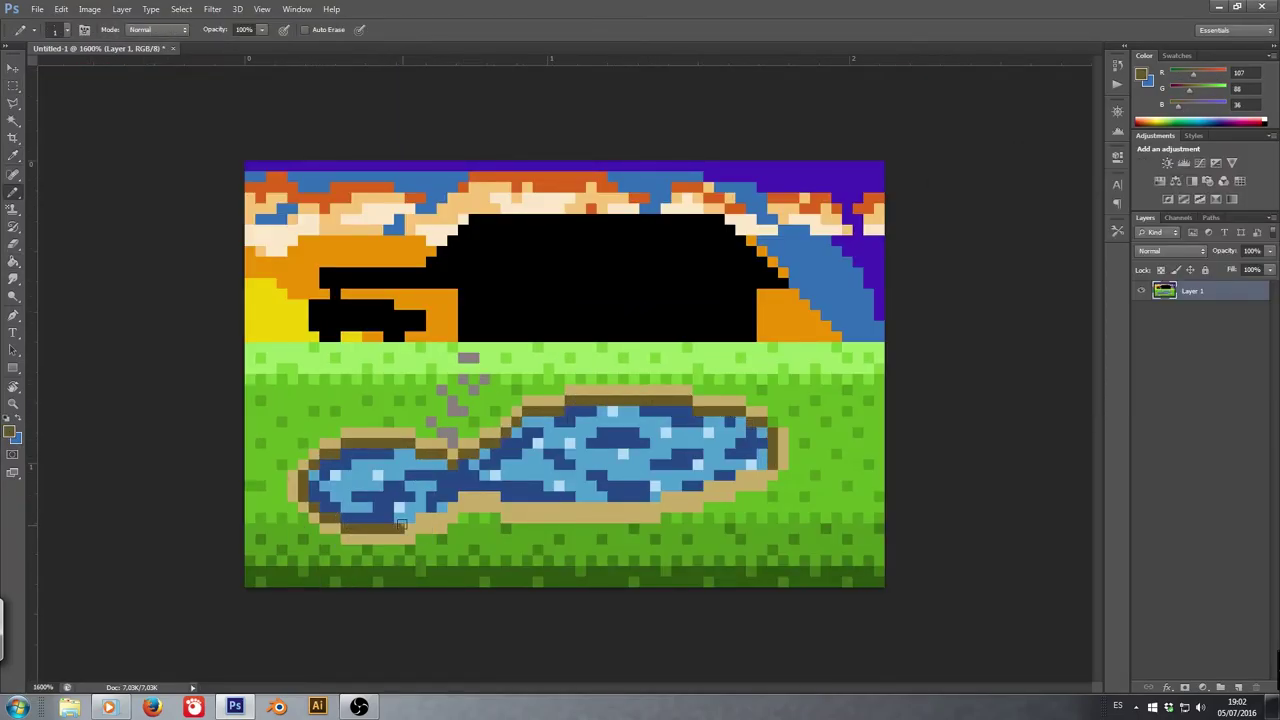
pyautogui.moveTo(484, 496)
pyautogui.mouseDown()
pyautogui.moveTo(692, 506)
pyautogui.moveTo(772, 470)
pyautogui.mouseUp()
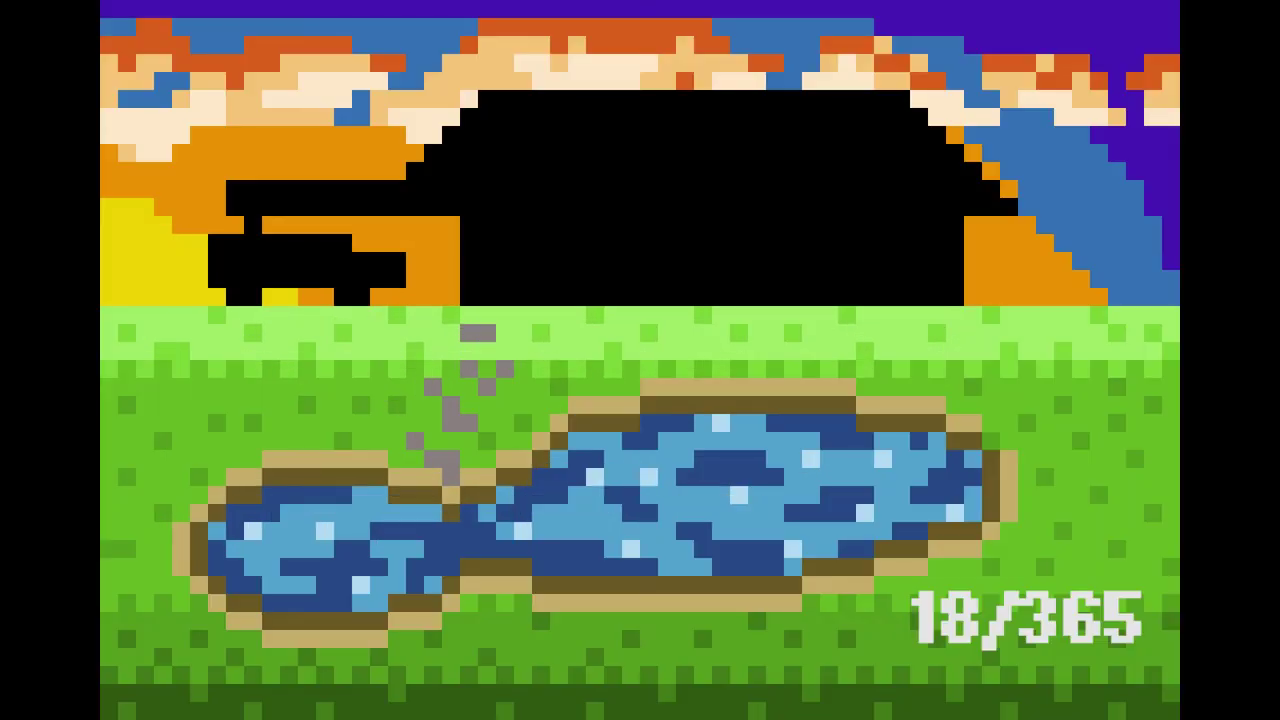